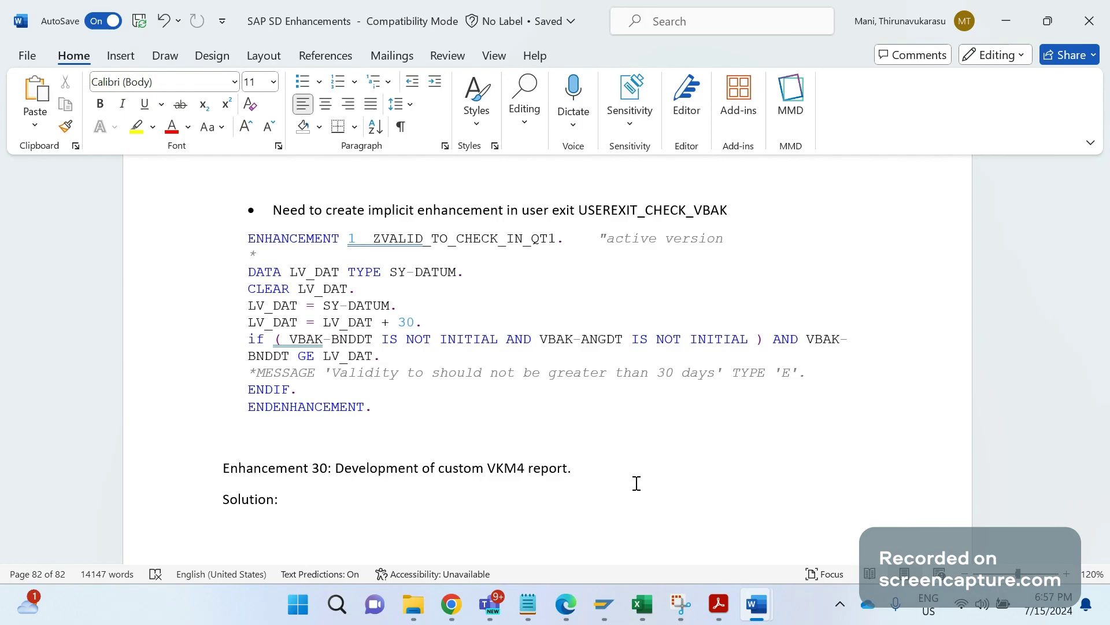
# - Switch to the first SAP session to view the standard SD Documents selection screen, and return to the Word document
pyautogui.click(604, 604)
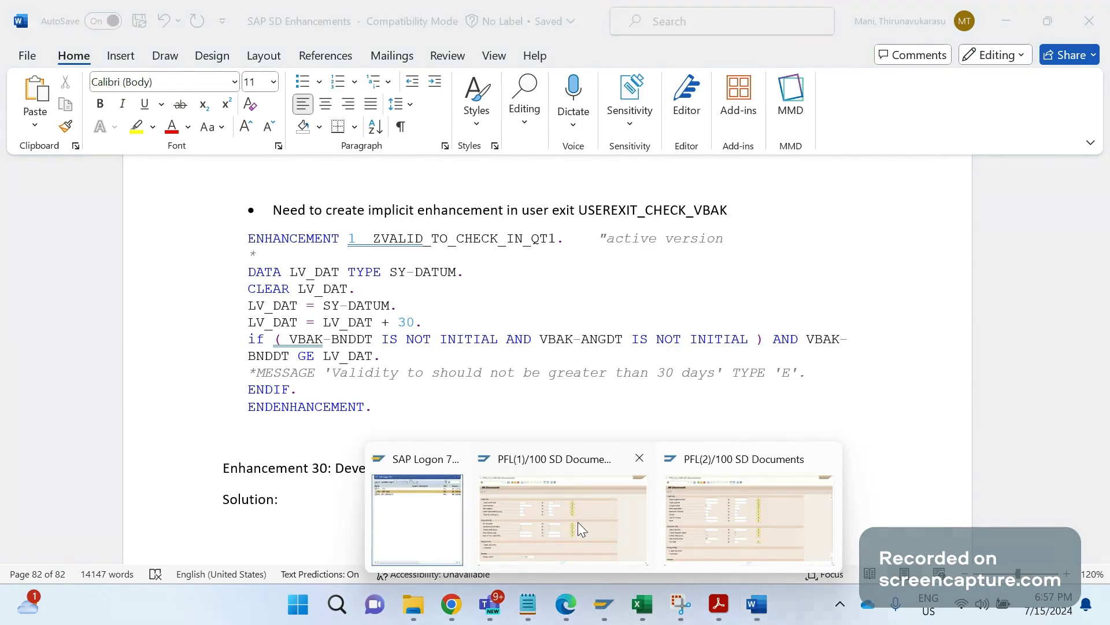
pyautogui.click(578, 521)
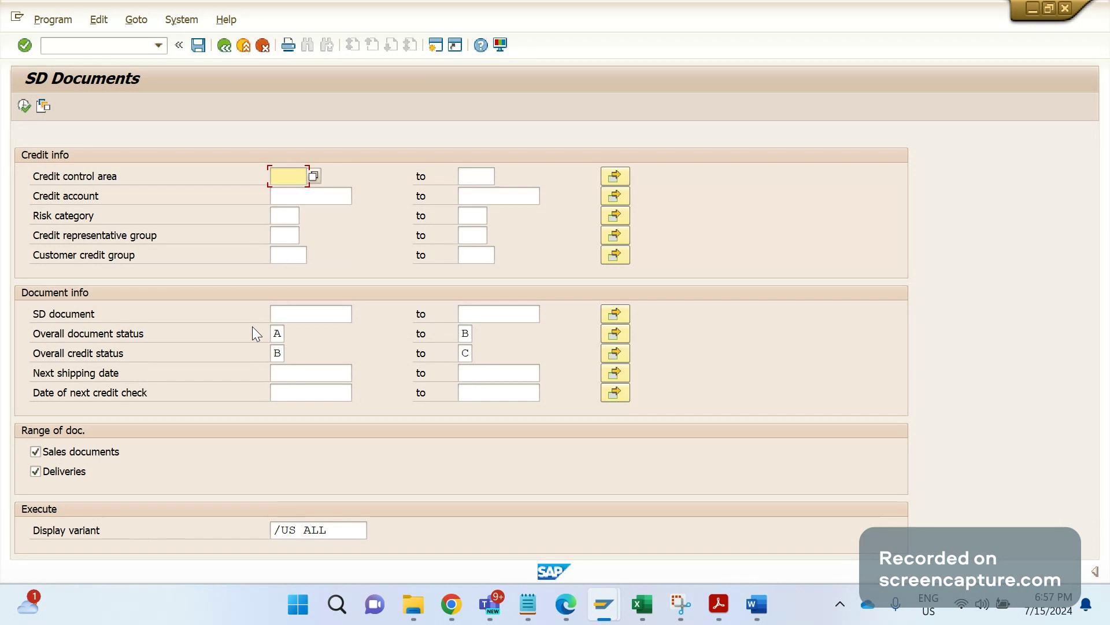
pyautogui.hotkey('alt', 'Tab')
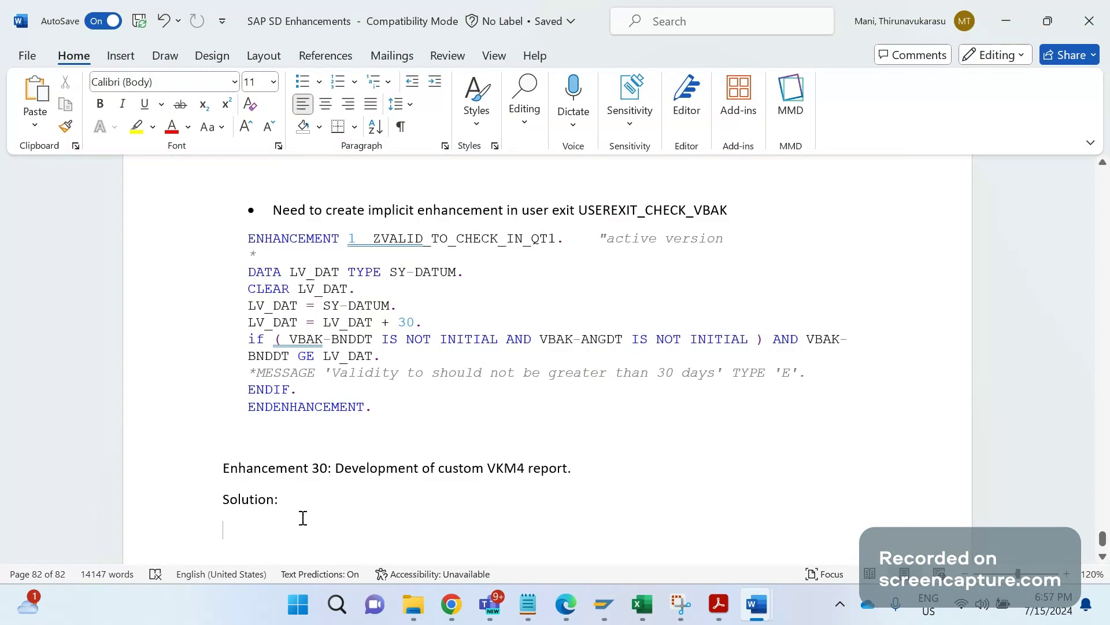
# - Add a bullet under Solution reading "VKM* tcodes are used to check credit block relevant data"
pyautogui.click(301, 82)
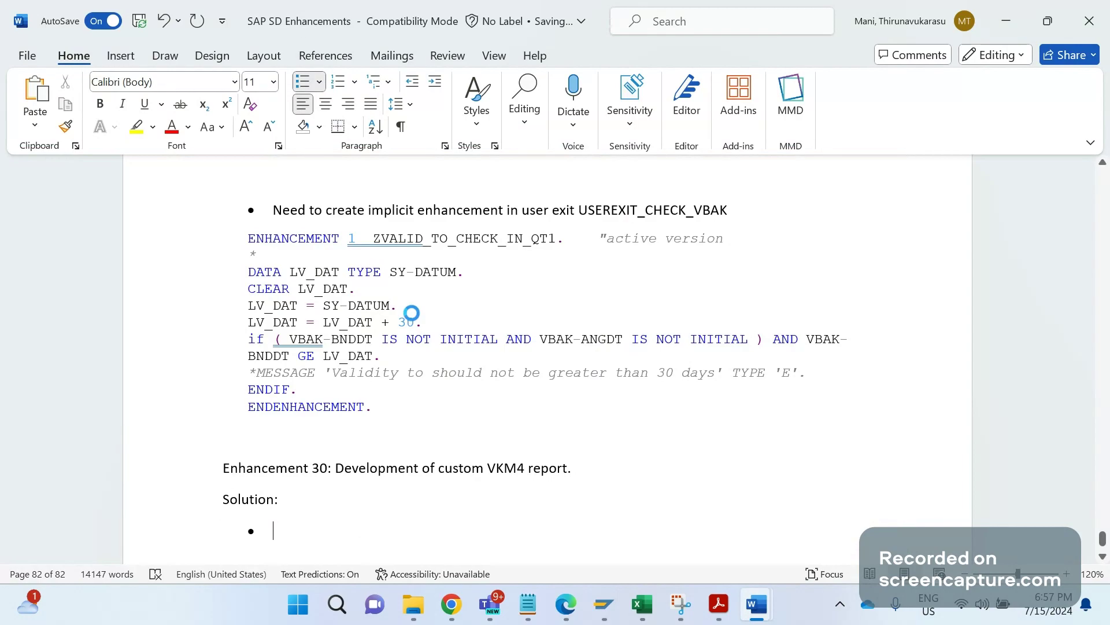
pyautogui.write('VKM')
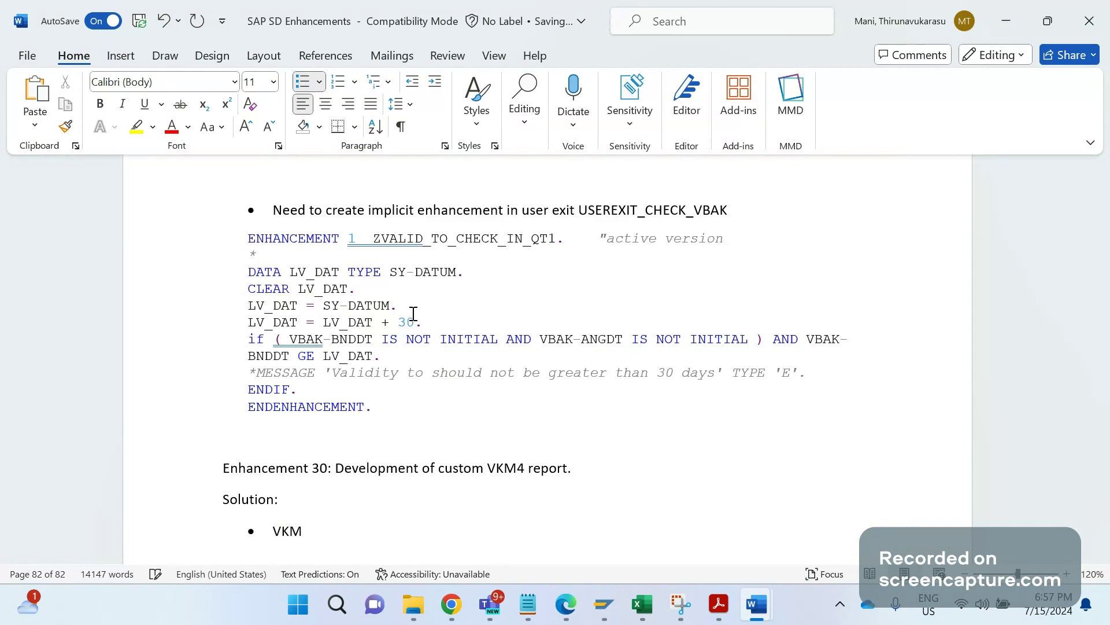
pyautogui.write('8 tcode')
pyautogui.press('BackSpace')
pyautogui.press('BackSpace')
pyautogui.press('BackSpace')
pyautogui.press('BackSpace')
pyautogui.press('BackSpace')
pyautogui.press('BackSpace')
pyautogui.press('BackSpace')
pyautogui.write('* tcodes are sued to')
pyautogui.press('BackSpace')
pyautogui.press('BackSpace')
pyautogui.press('BackSpace')
pyautogui.press('BackSpace')
pyautogui.press('BackSpace')
pyautogui.press('BackSpace')
pyautogui.press('BackSpace')
pyautogui.write('used to check ')
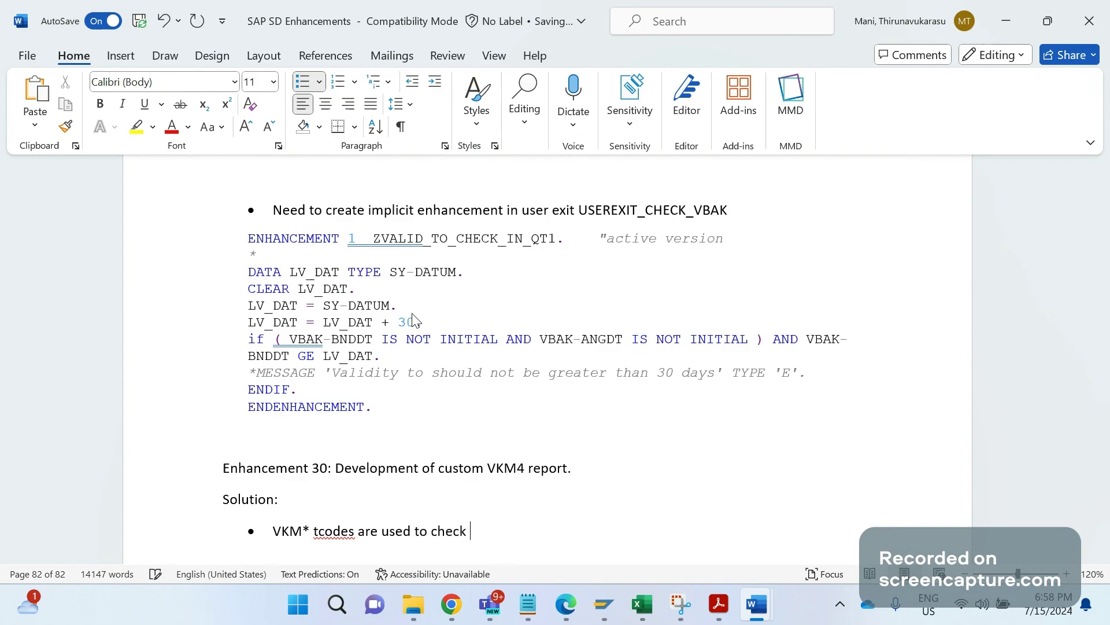
pyautogui.write('credit block rele')
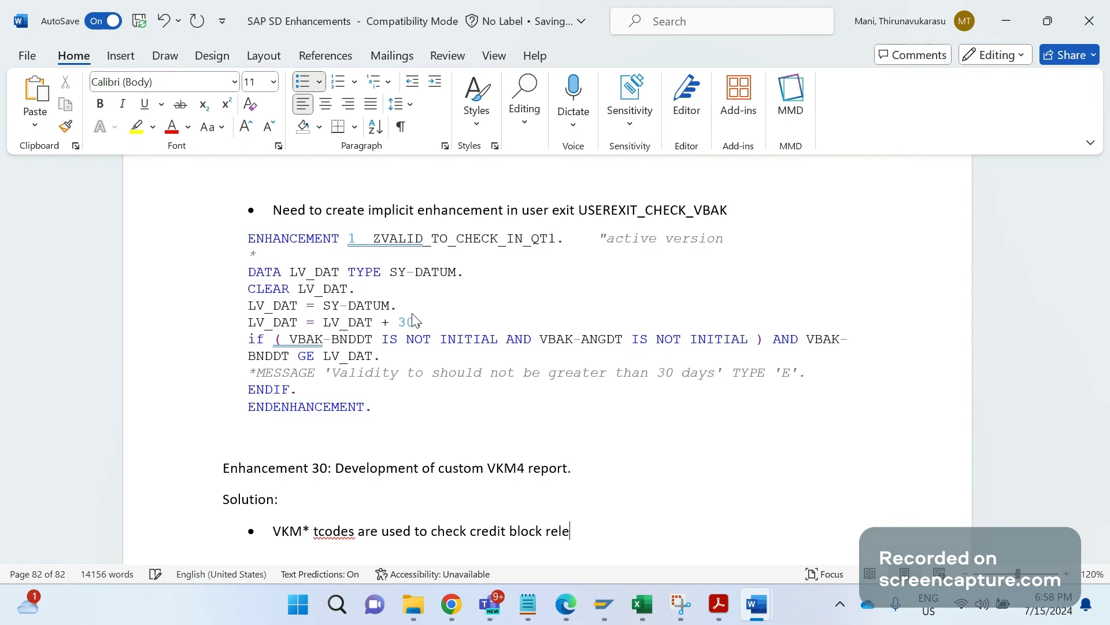
pyautogui.write('vant data')
# - Switch to the SAP SD Documents selection screen and clear the display variant
pyautogui.hotkey('alt', 'Tab')
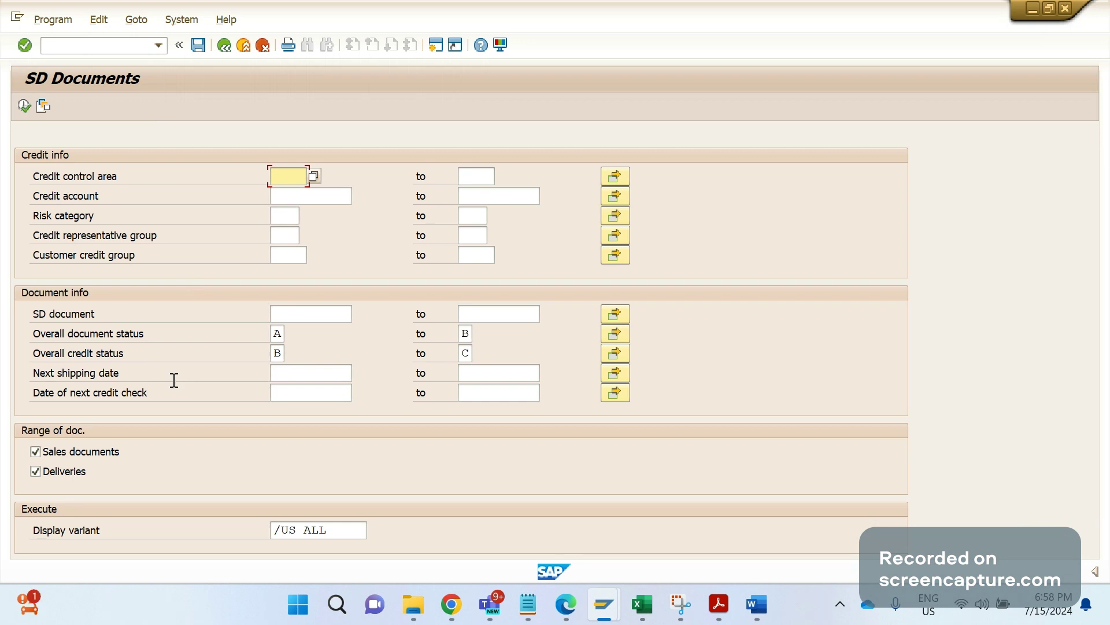
pyautogui.moveTo(340, 536); pyautogui.dragTo(186, 567)
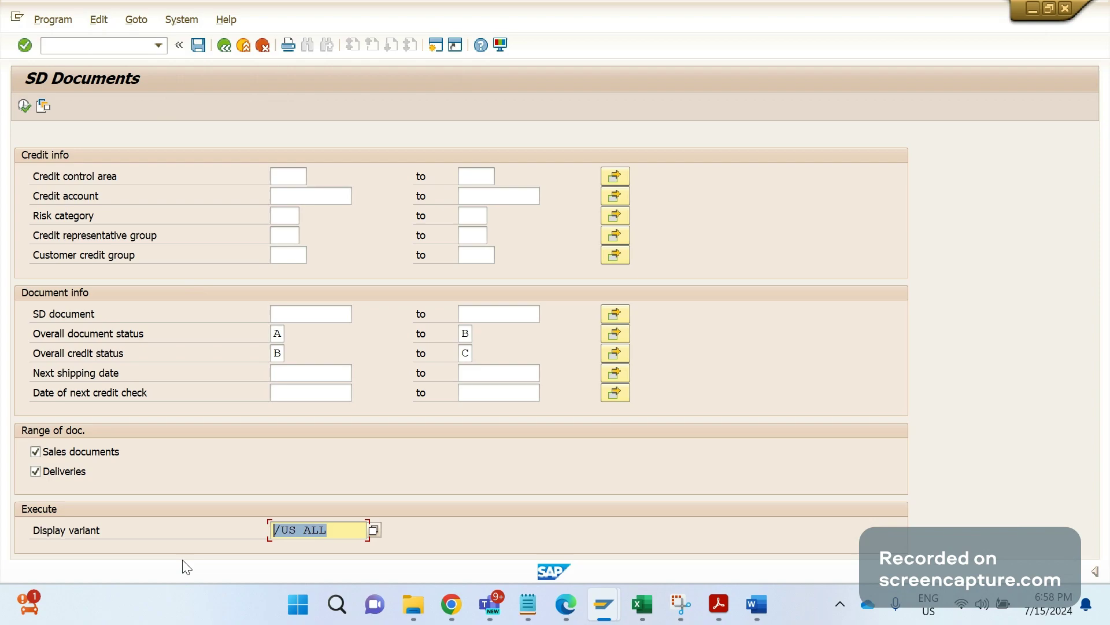
pyautogui.press('Delete')
# - Turn the Deliveries and Sales documents options off and back on in the document range
pyautogui.click(166, 471)
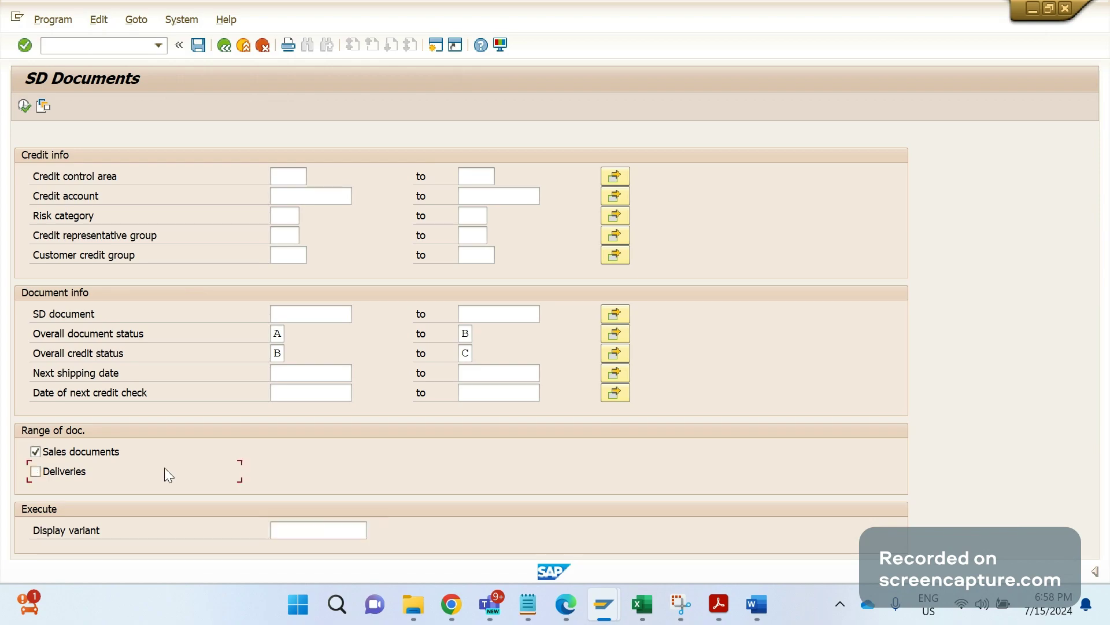
pyautogui.click(91, 479)
pyautogui.click(35, 451)
pyautogui.click(36, 451)
# - Enter an SD document range of 200 to 300 and fill in the credit account number
pyautogui.click(282, 311)
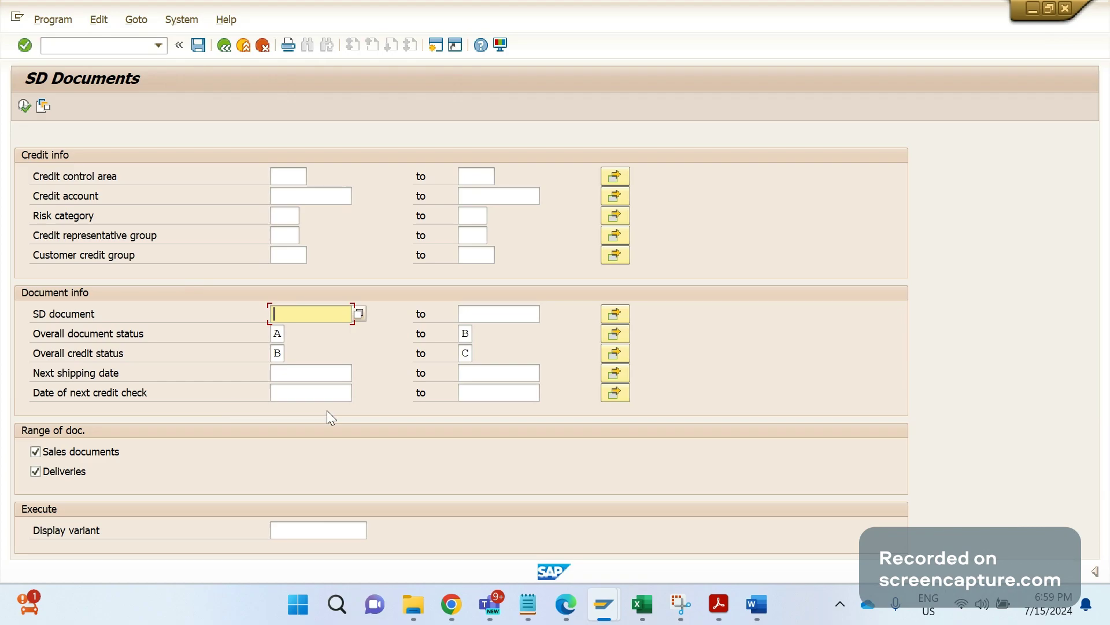
pyautogui.write('200')
pyautogui.press('Tab')
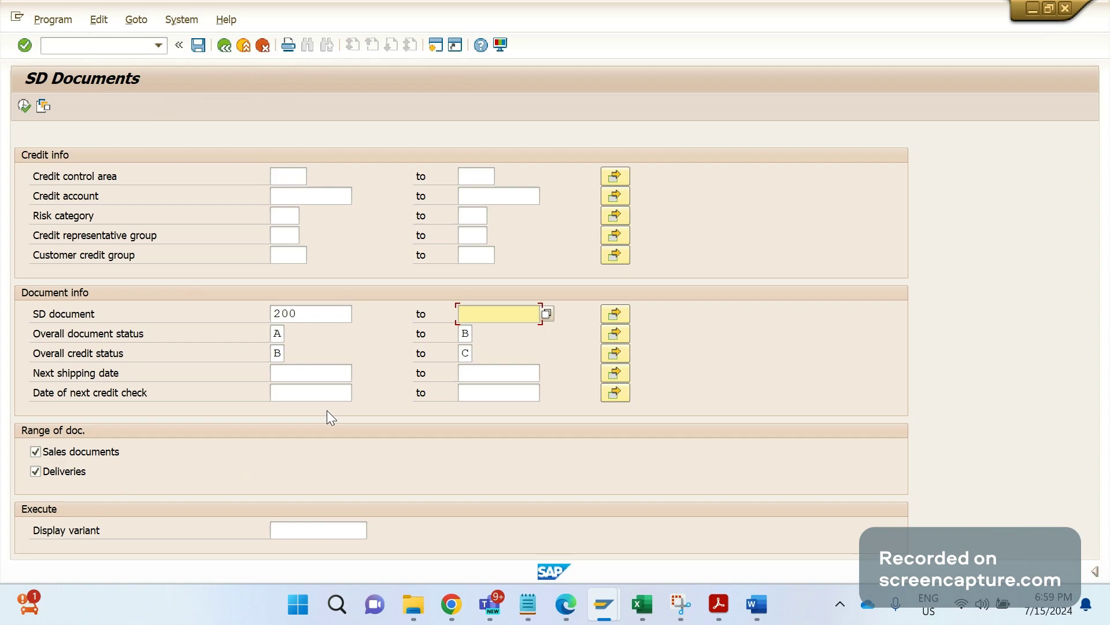
pyautogui.write('300')
pyautogui.click(299, 190)
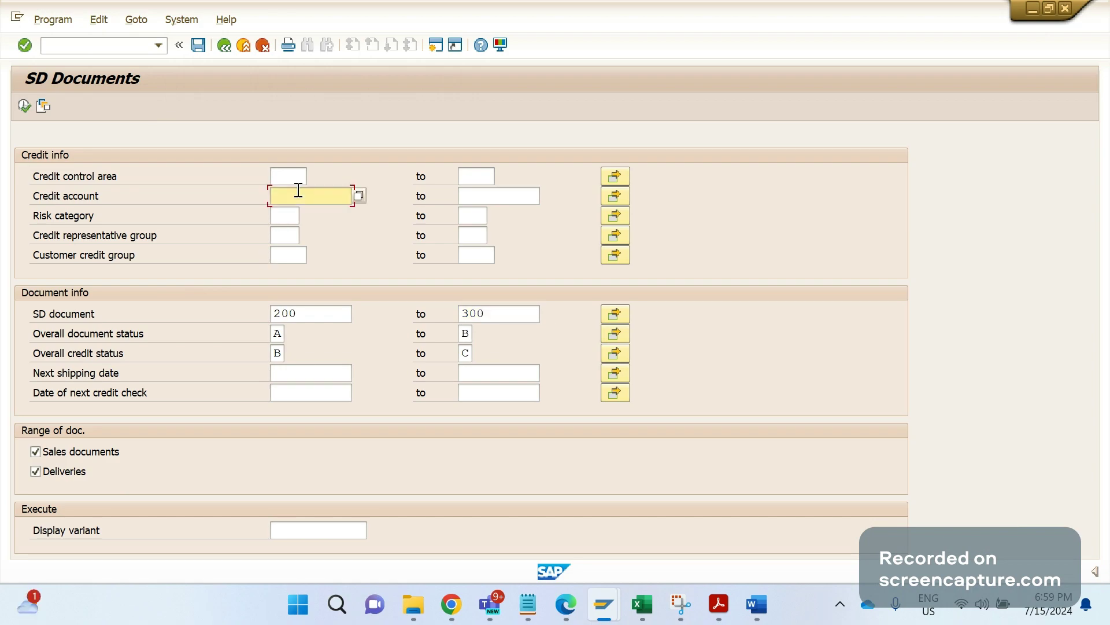
pyautogui.write('5')
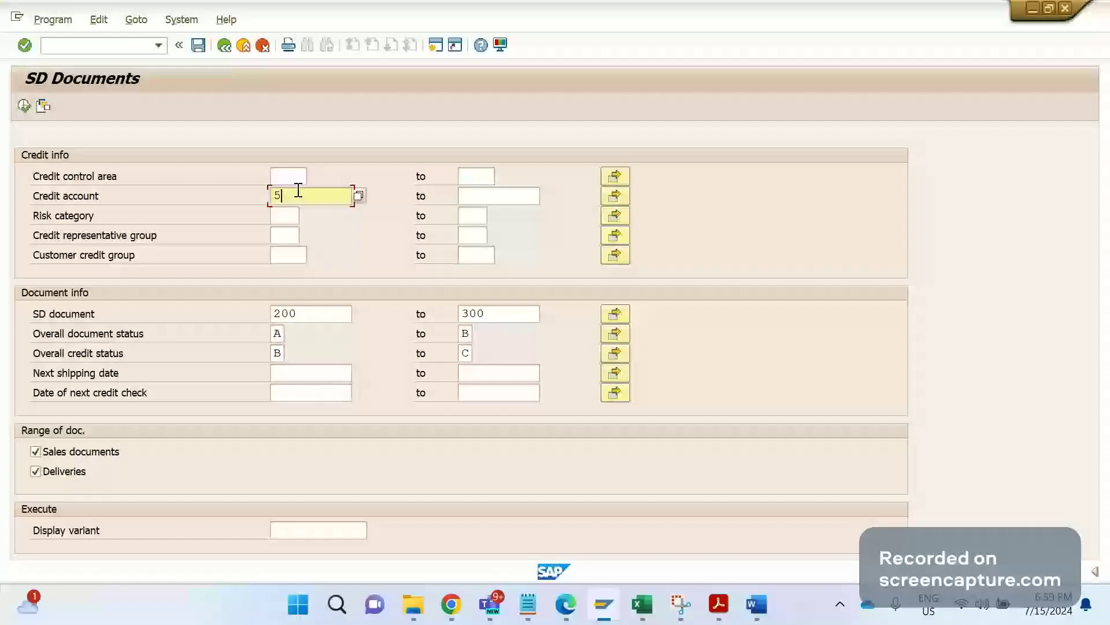
pyautogui.write('6798776')
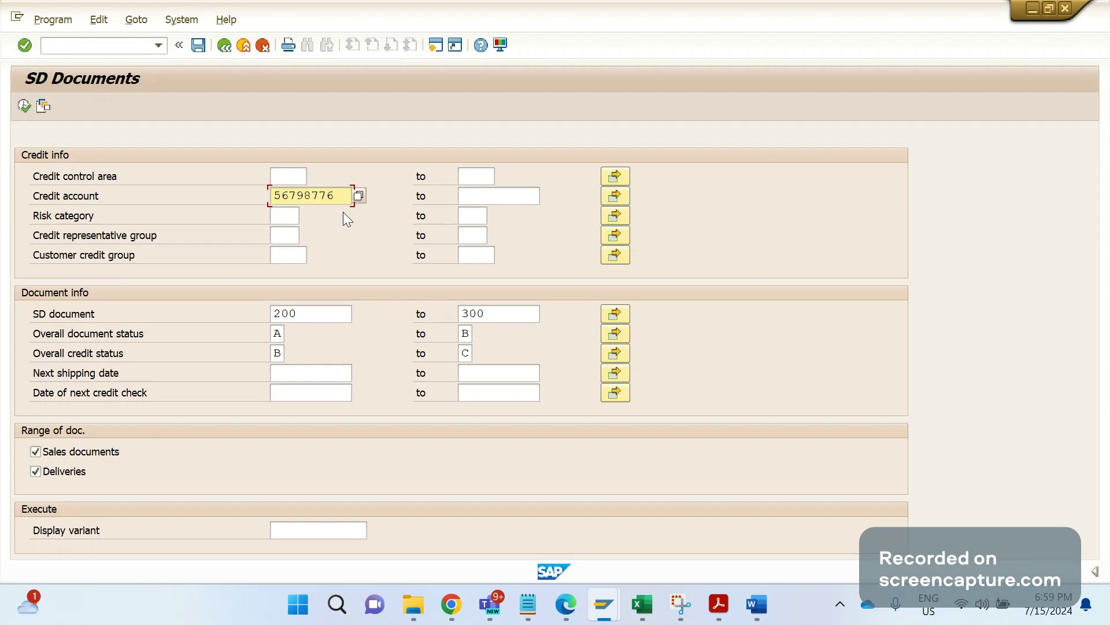
# - Clear the credit account and both ends of the SD document range
pyautogui.moveTo(346, 197); pyautogui.dragTo(249, 204)
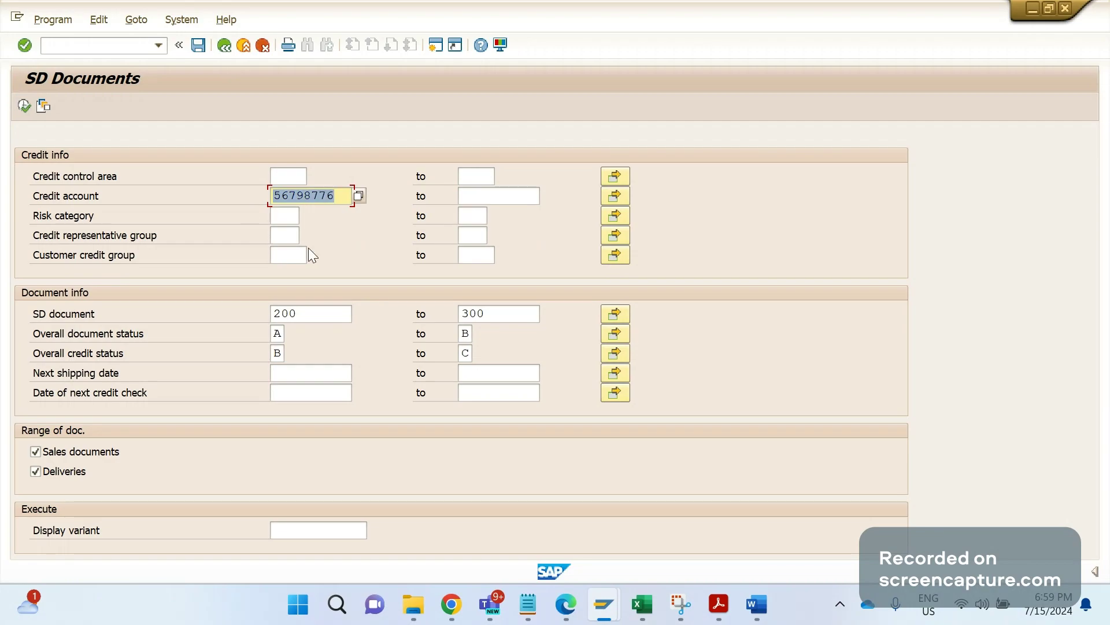
pyautogui.press('Delete')
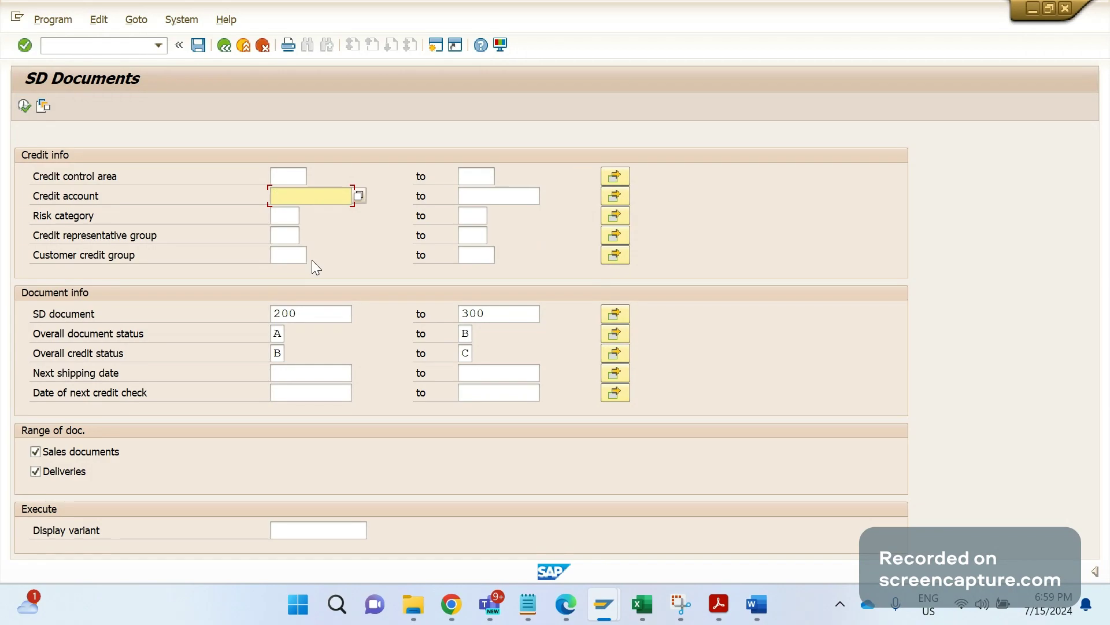
pyautogui.doubleClick(308, 314)
pyautogui.press('Delete')
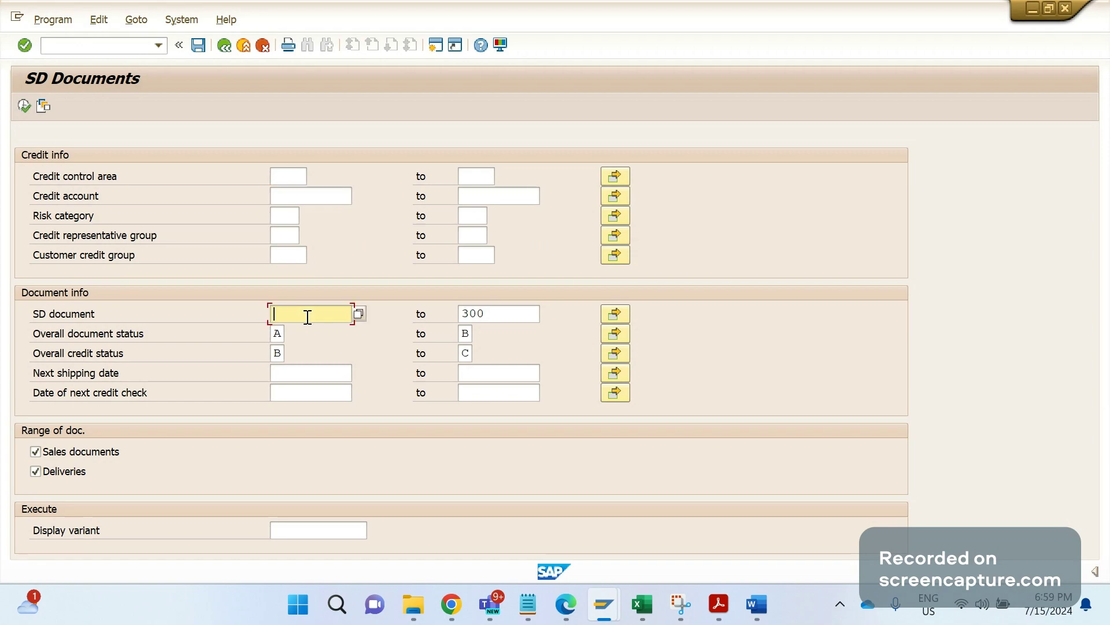
pyautogui.press('Tab')
pyautogui.press('Delete')
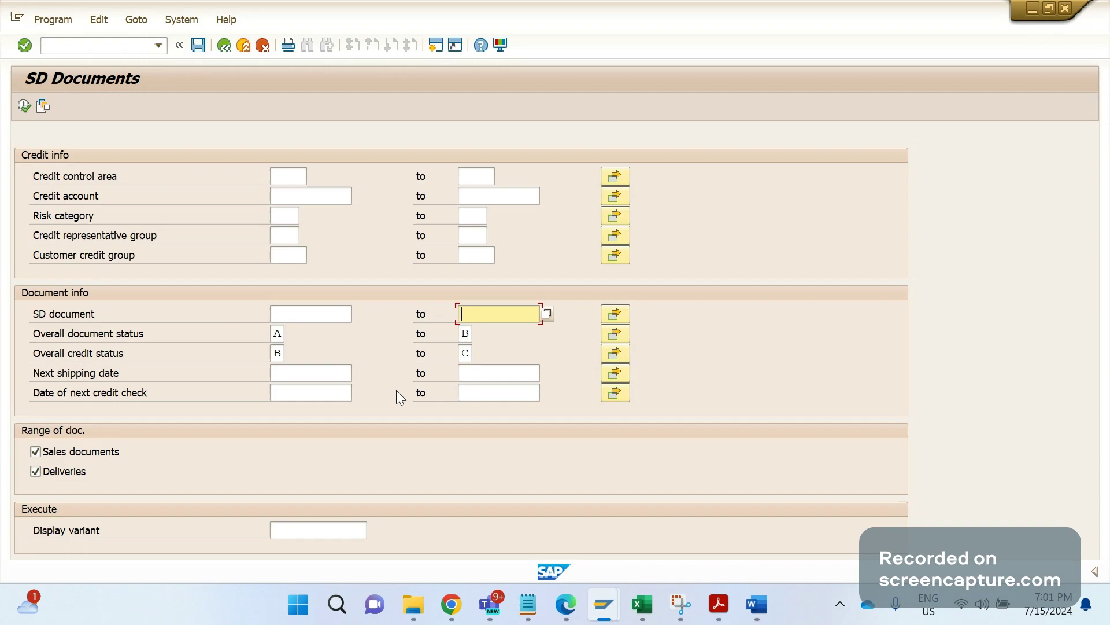
# - Switch to the second SAP session and examine the custom report's selection fields, including Company Code and Sold To Number
pyautogui.moveTo(622, 617)
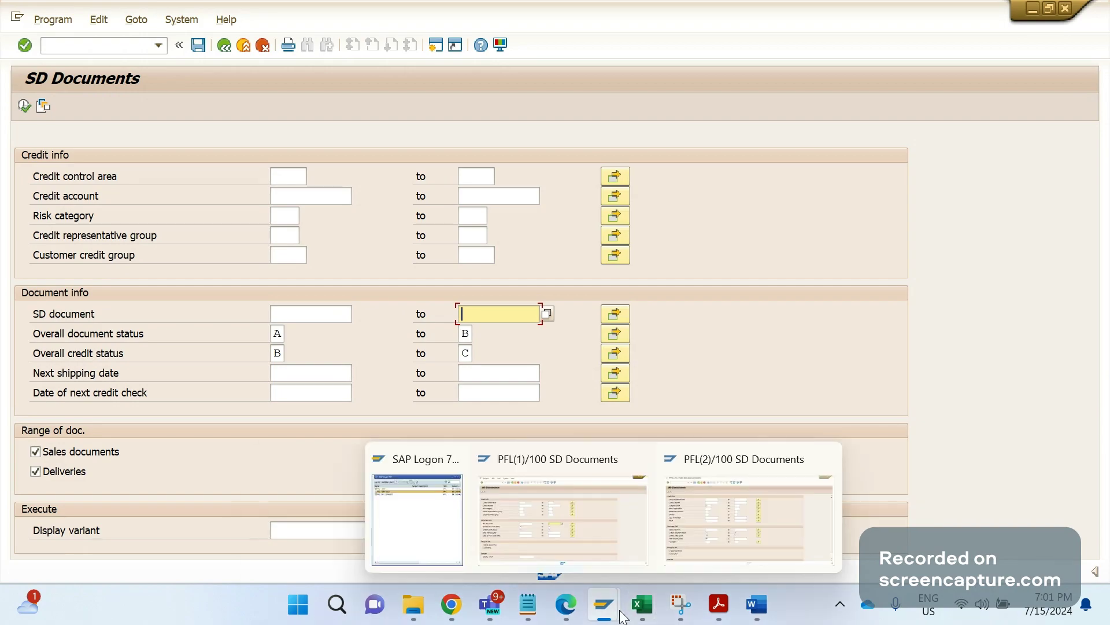
pyautogui.click(748, 512)
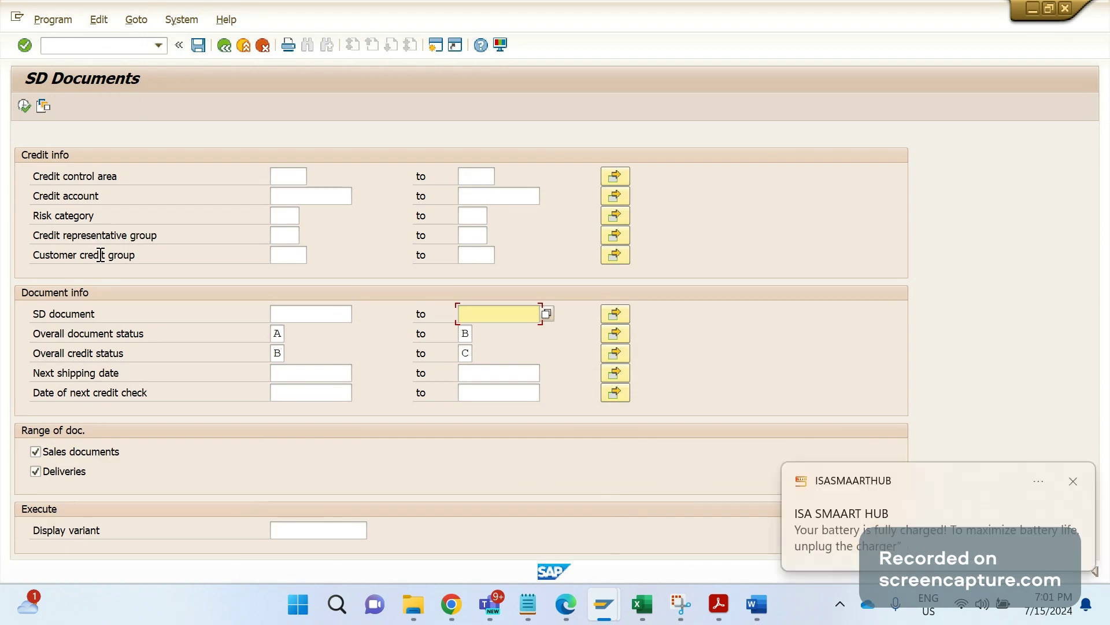
pyautogui.click(1082, 484)
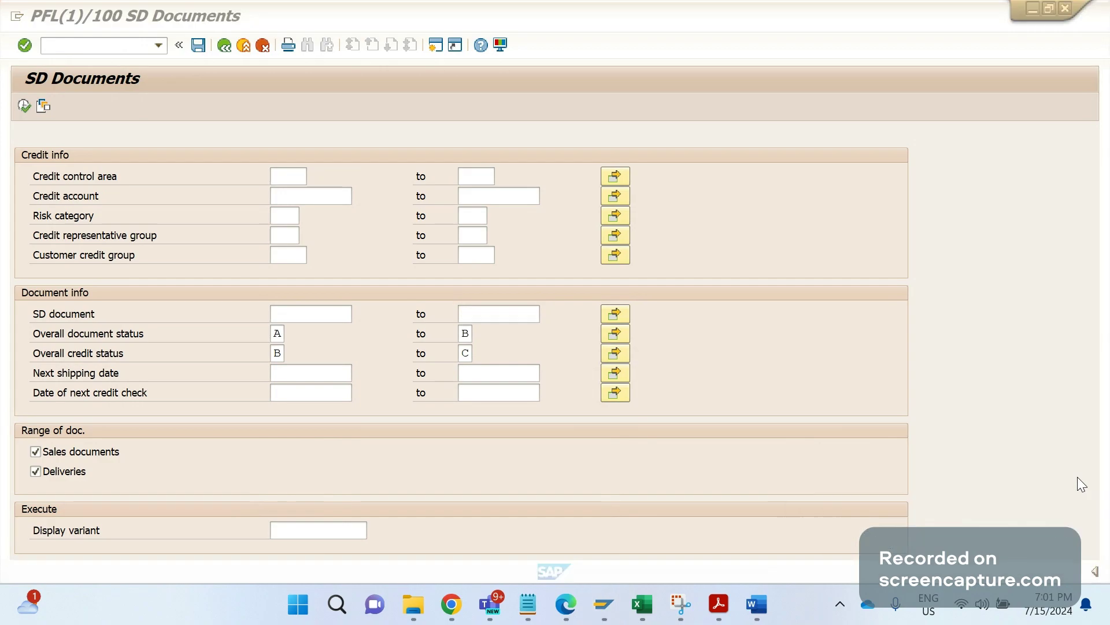
pyautogui.click(307, 337)
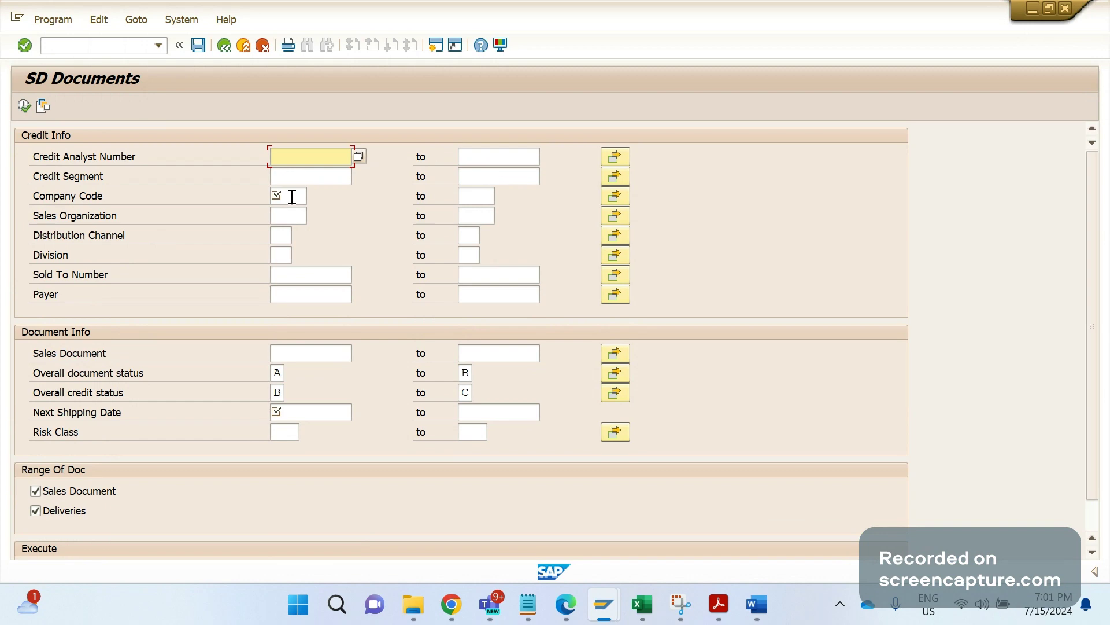
pyautogui.click(292, 197)
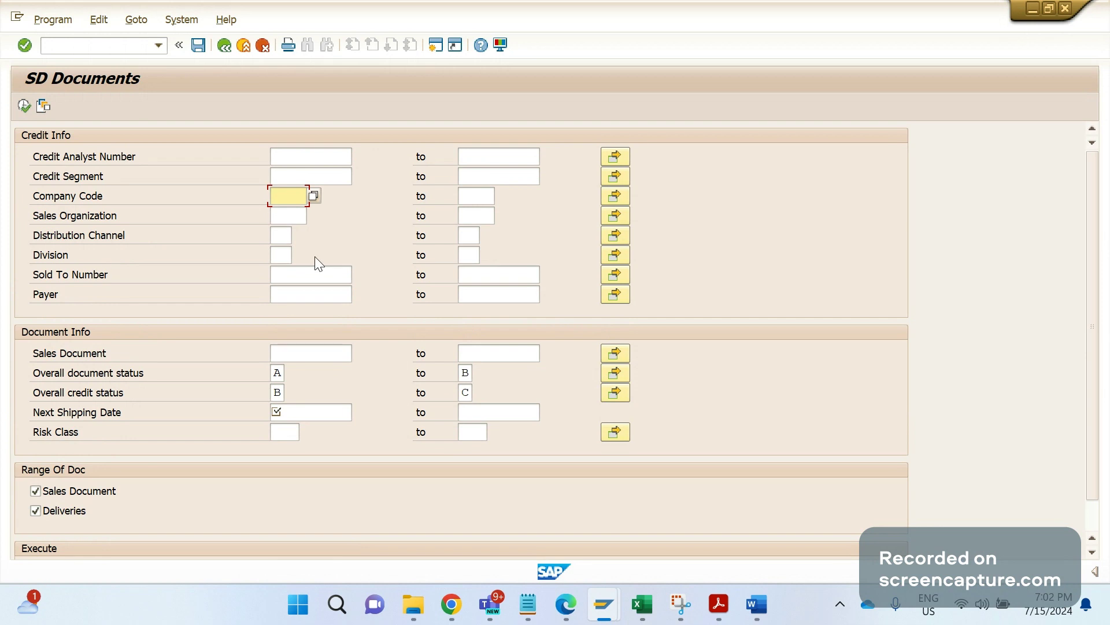
pyautogui.click(286, 272)
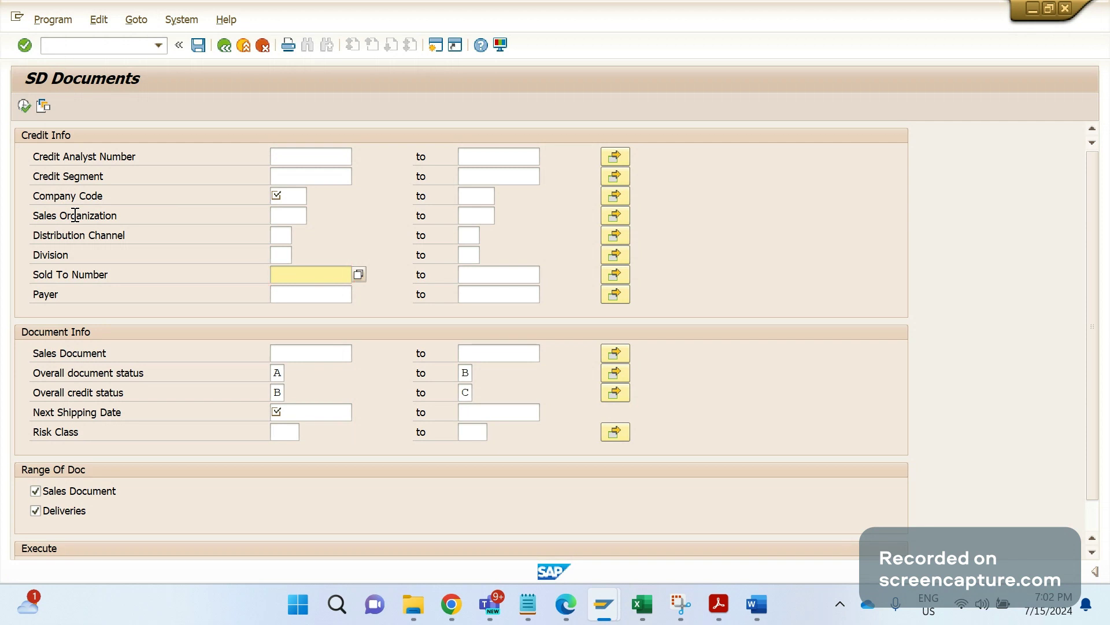
# - Switch to the Word document and add a second Solution bullet reading "Add company code data, sales area, sold to and payer etc."
pyautogui.hotkey('alt', 'Tab')
pyautogui.press('Tab')
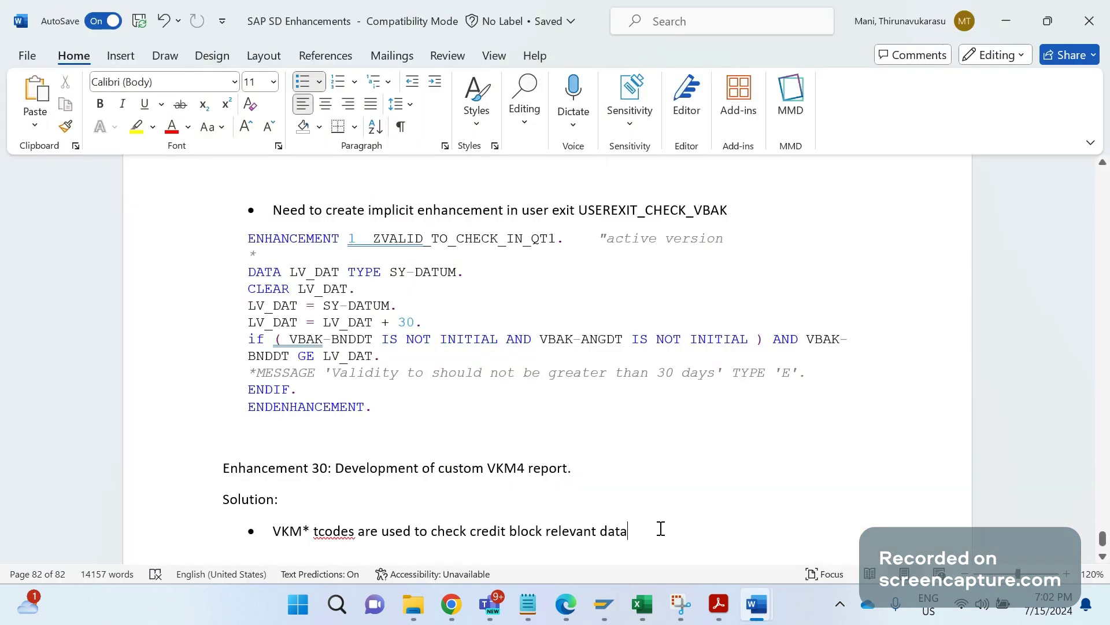
pyautogui.press('Return')
pyautogui.write('Add com')
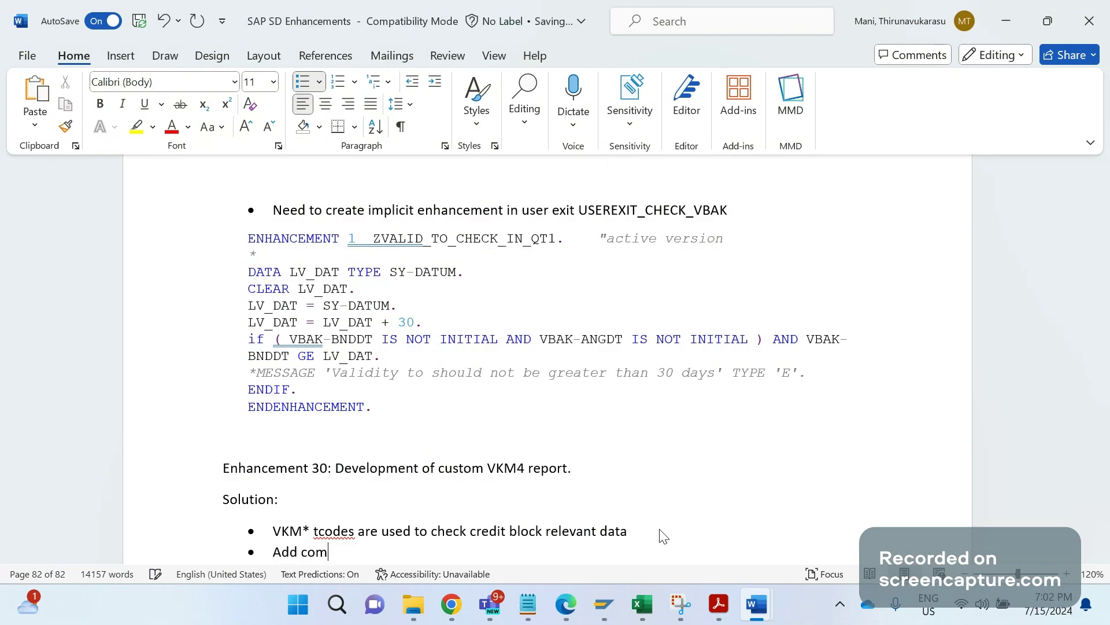
pyautogui.write('pany code data')
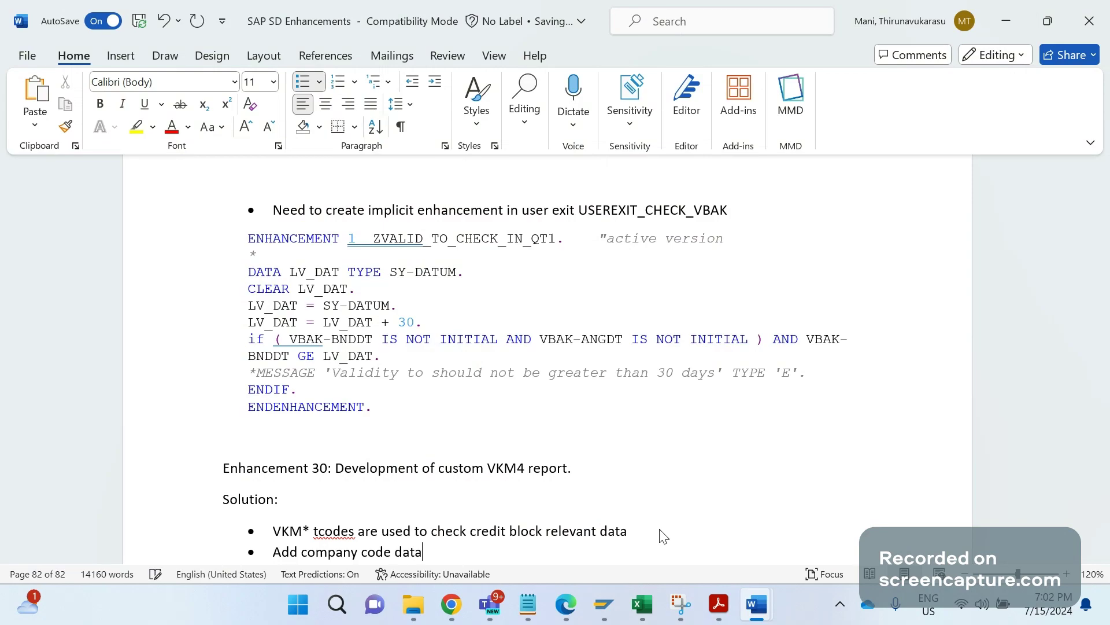
pyautogui.write(', sales area, sold to ')
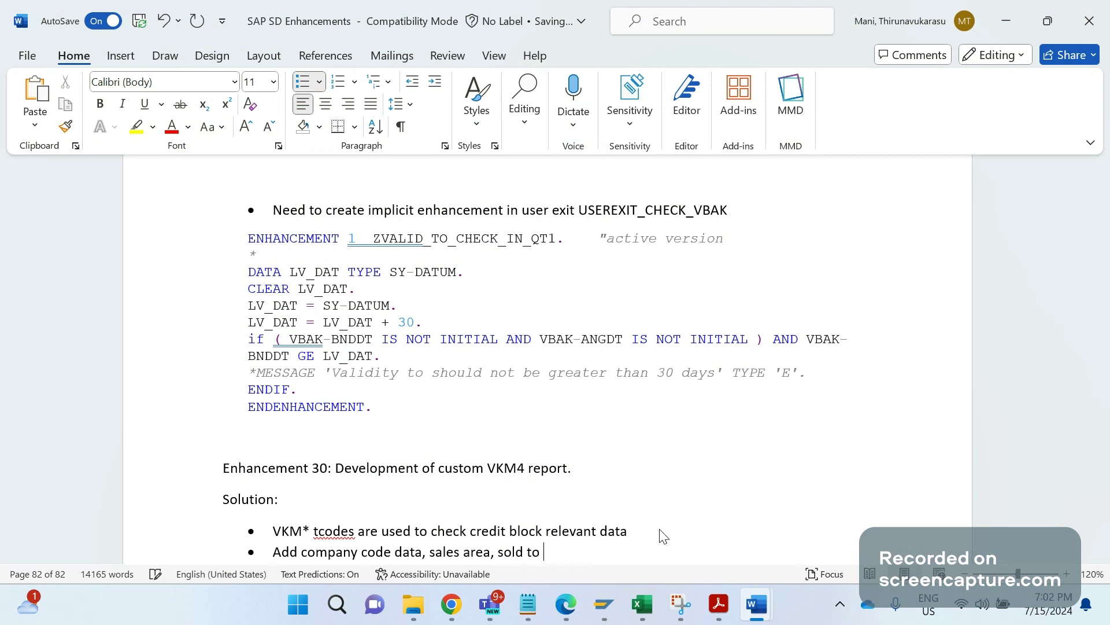
pyautogui.write('and payer etc.')
# - Add a third Solution bullet in the Word document reading "Get sales org from TVKO table by passing sales org from the initial screen."
pyautogui.hotkey('alt', 'Tab')
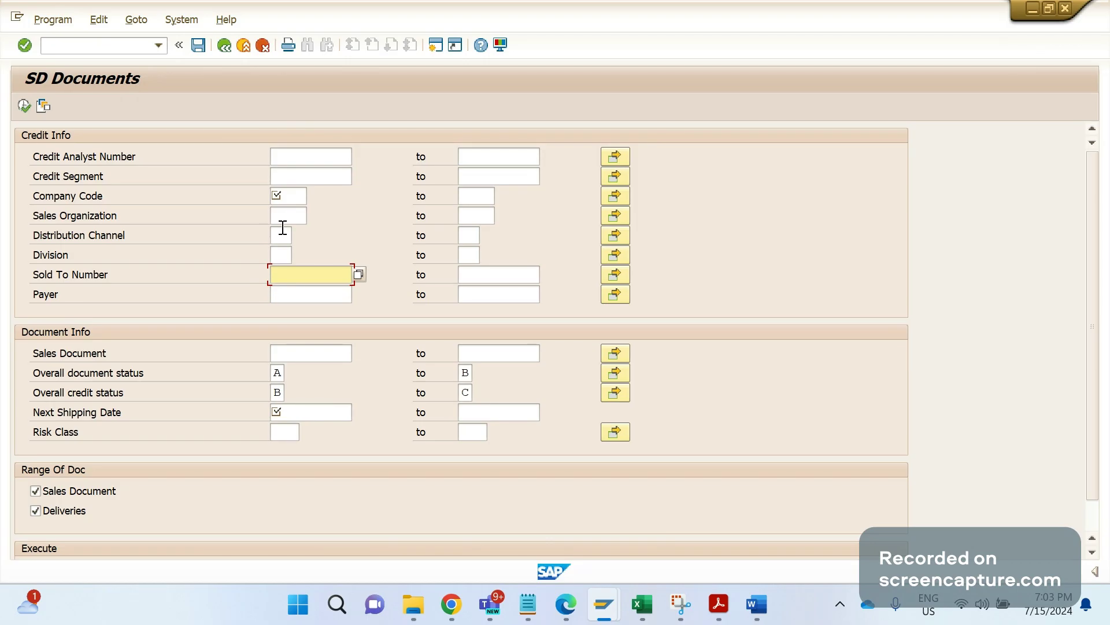
pyautogui.hotkey('alt', 'Tab')
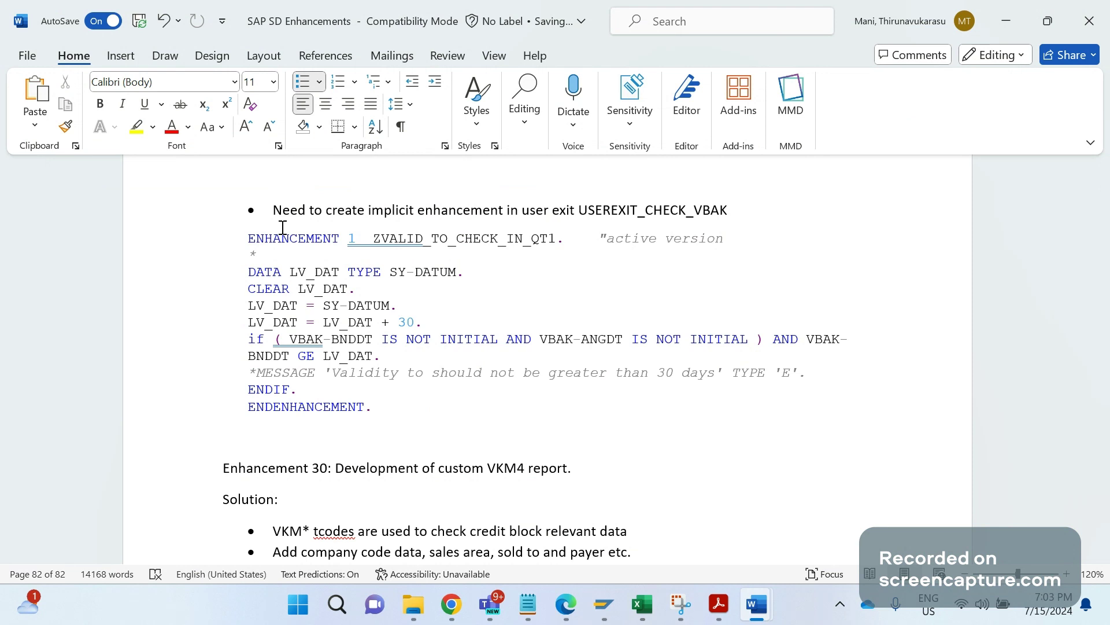
pyautogui.press('Return')
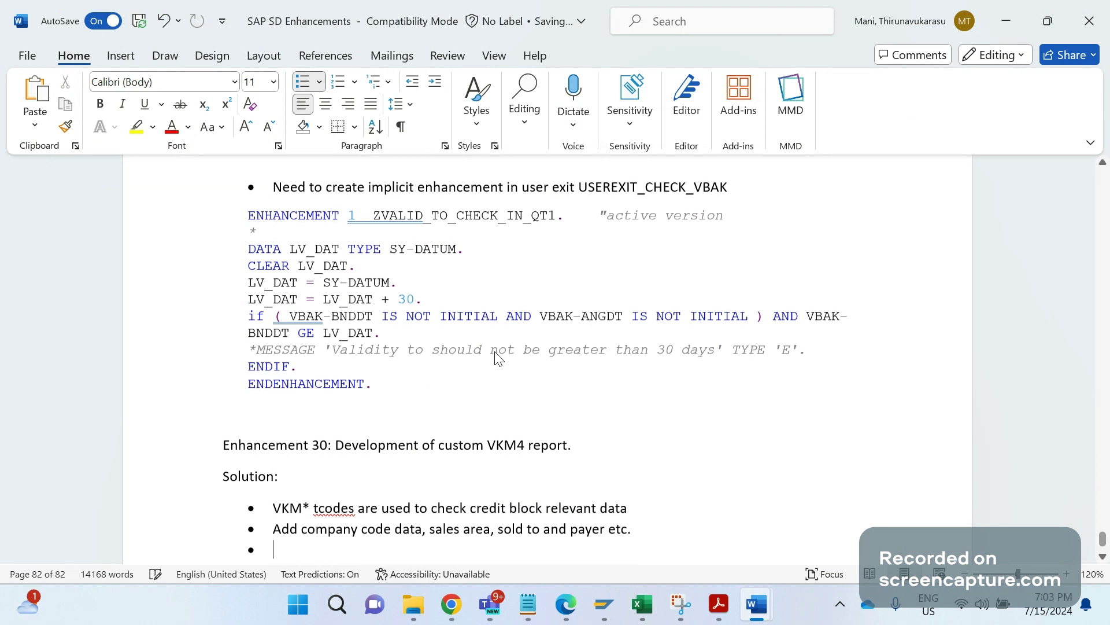
pyautogui.write('Get sales ')
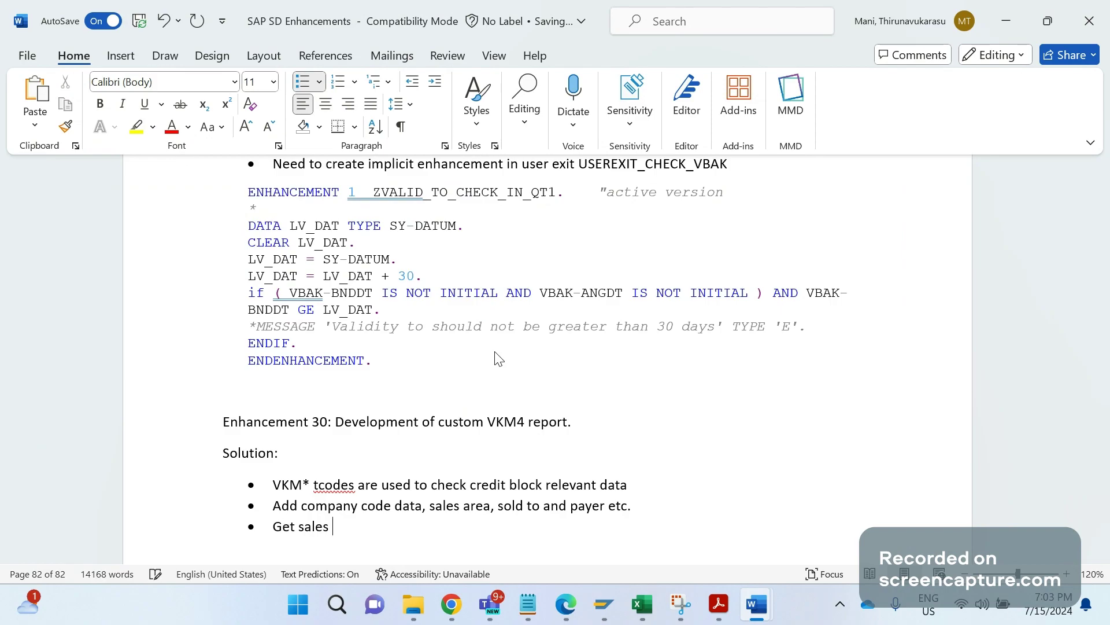
pyautogui.write('org from TVKO')
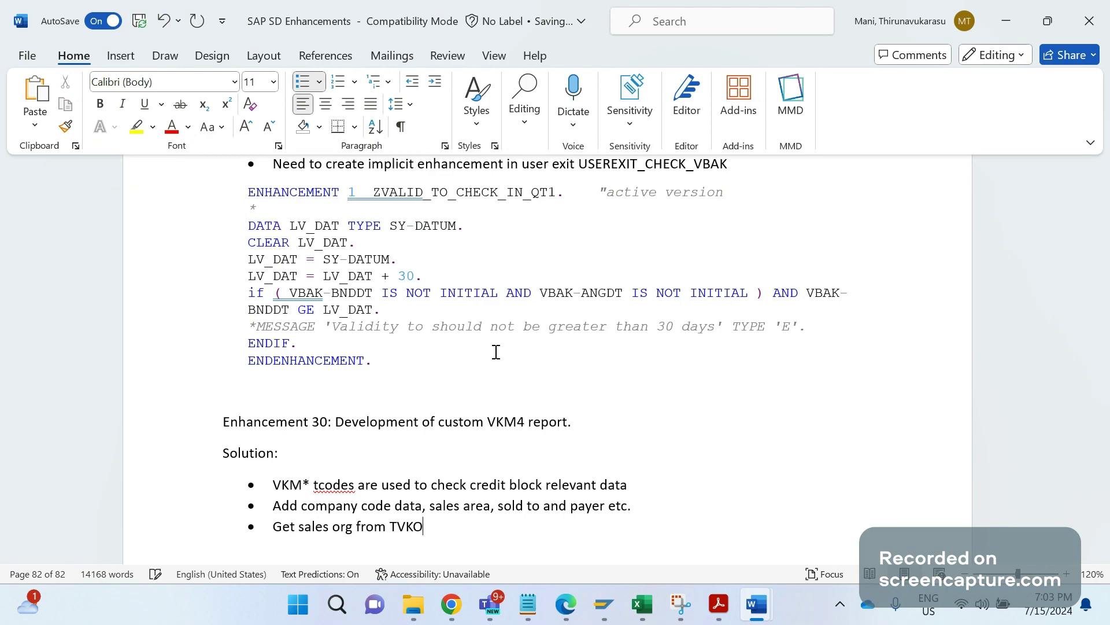
pyautogui.write(' table by pa')
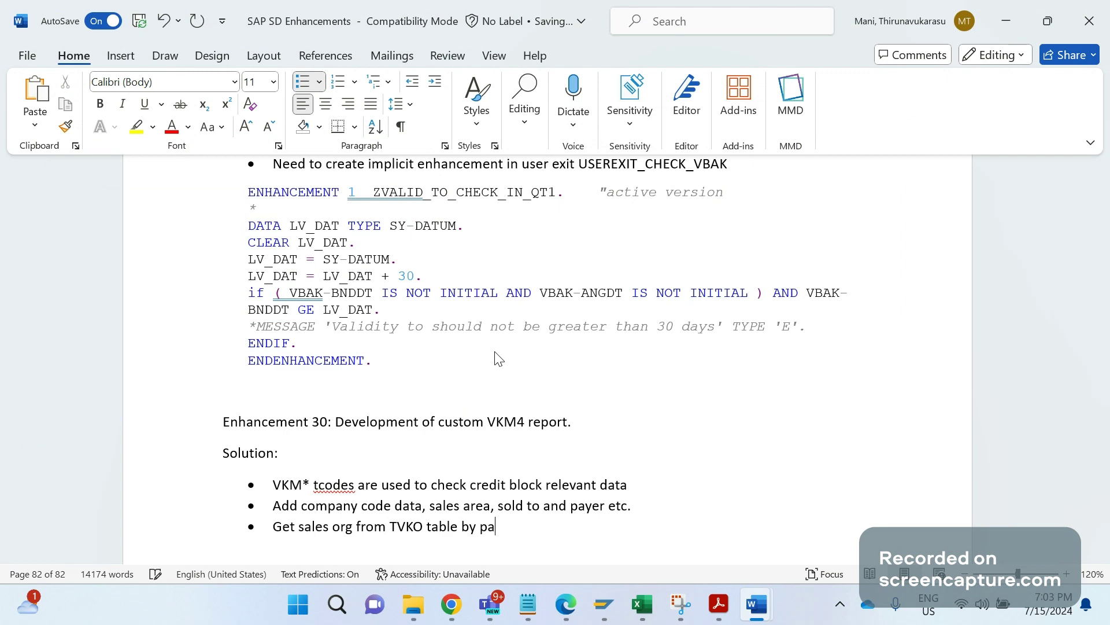
pyautogui.write('ssing sales org from the ini')
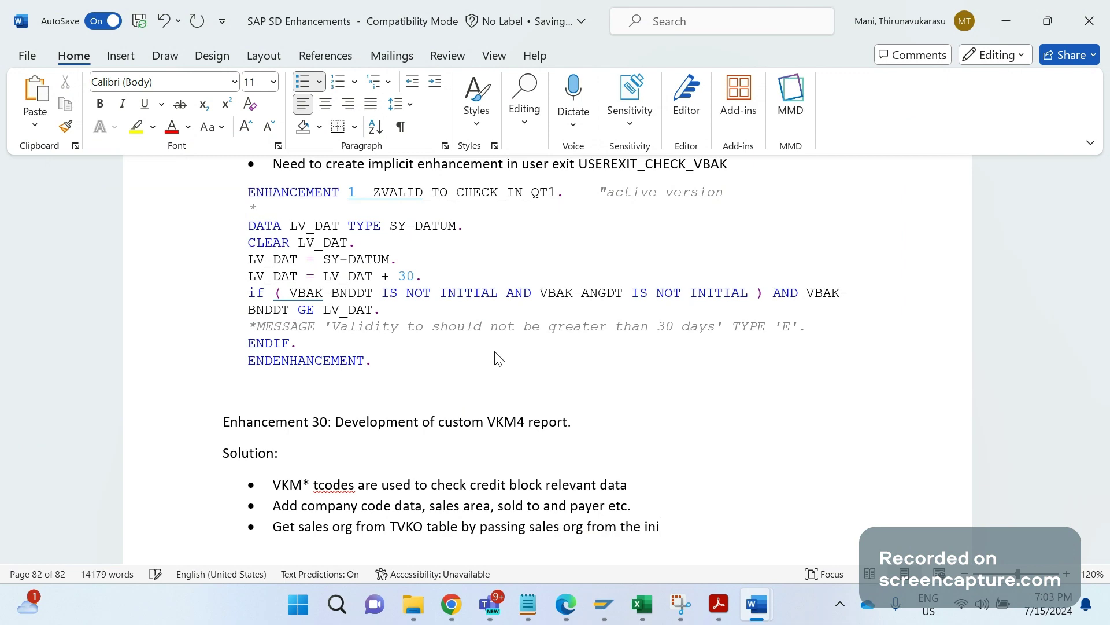
pyautogui.write('tial screen.')
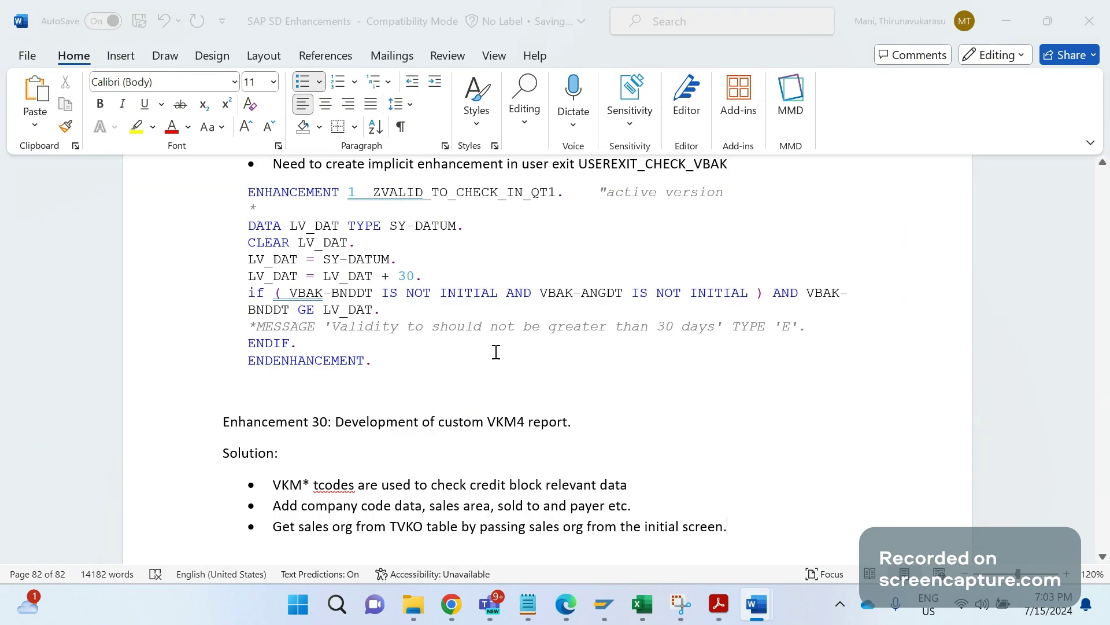
# - Switch to SAP, open transaction SE16N in a new session and load table TVKO
pyautogui.hotkey('alt', 'Tab')
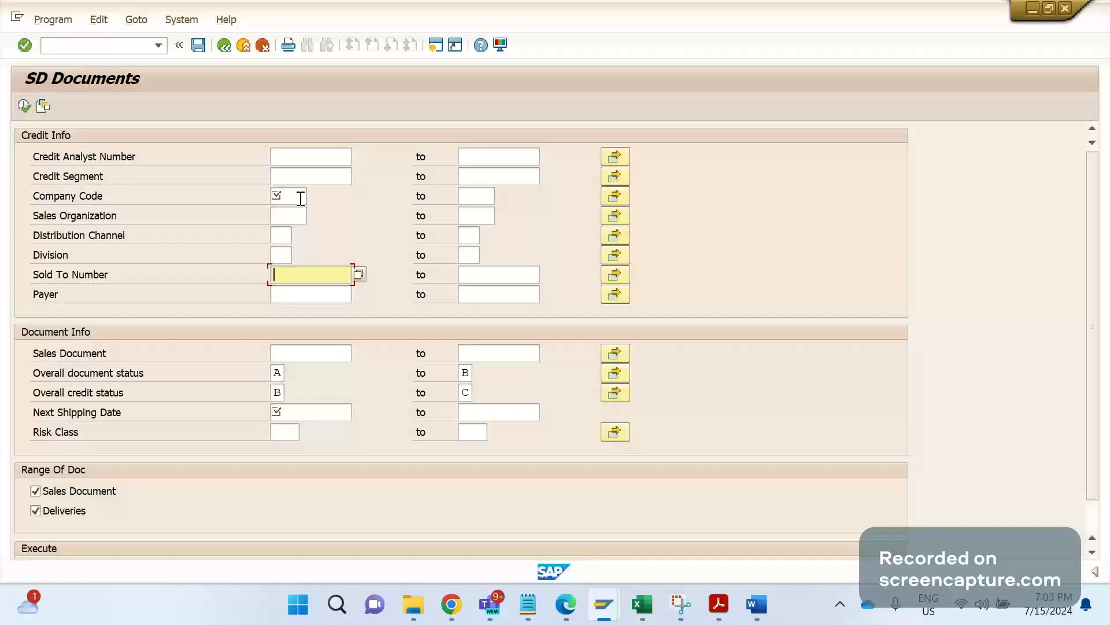
pyautogui.click(116, 49)
pyautogui.write('/ose16n')
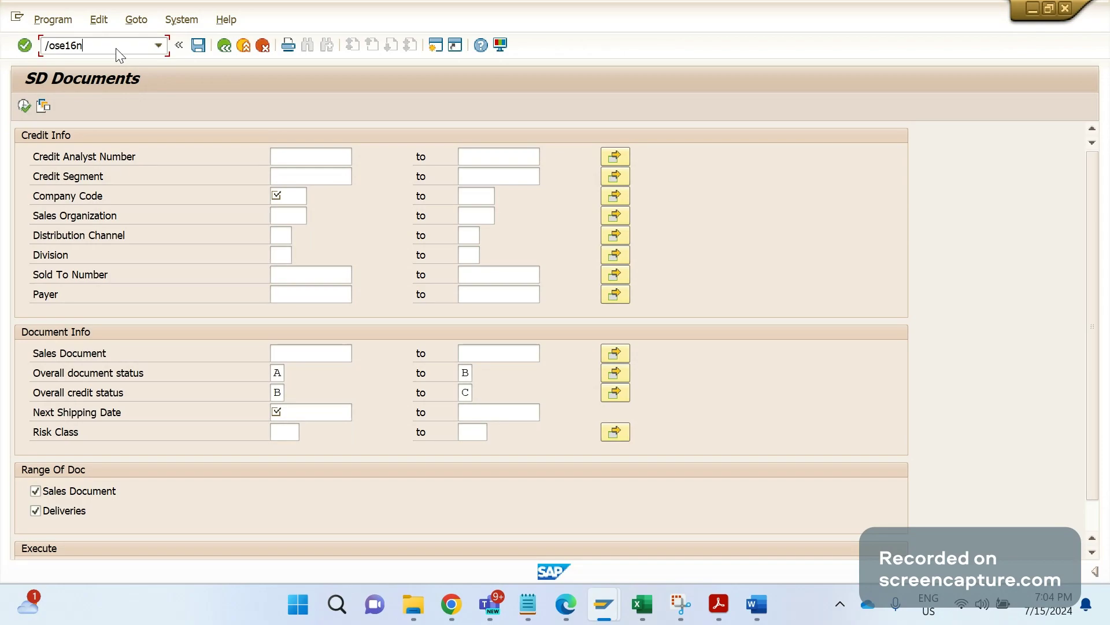
pyautogui.press('Return')
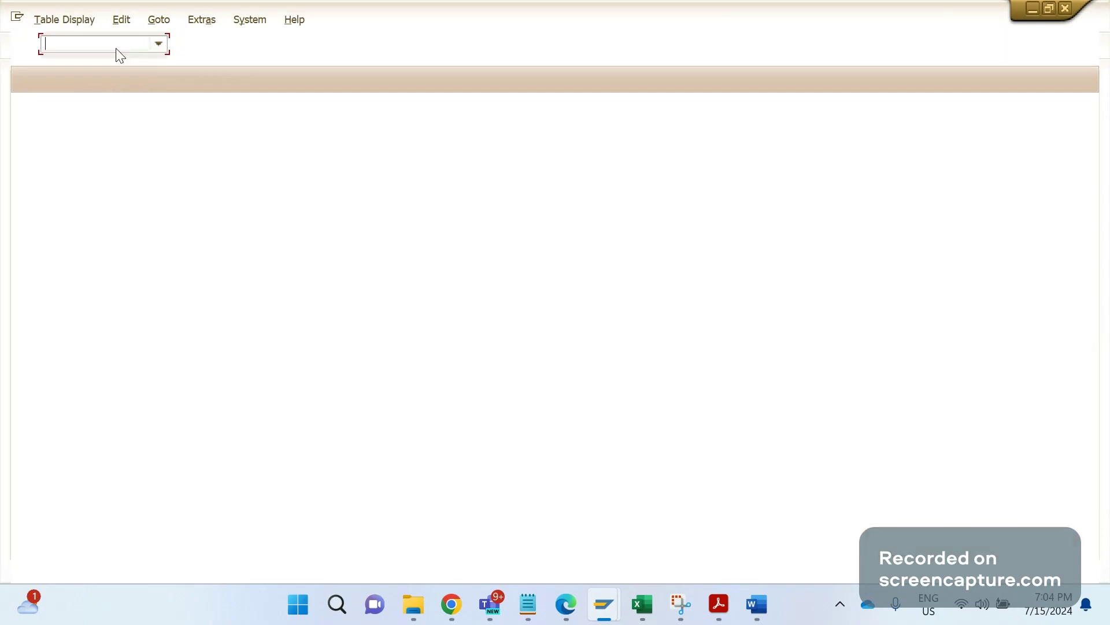
pyautogui.write('TVKO')
pyautogui.press('Return')
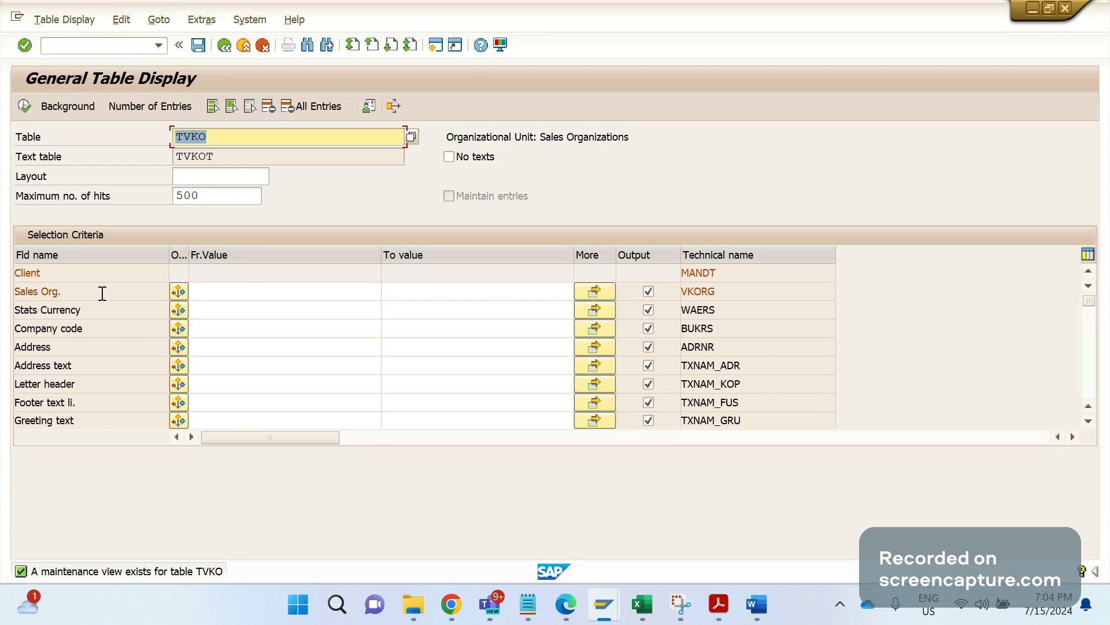
# - Check the Sales Organization field on the custom SD Documents selection screen and return to the Word document
pyautogui.hotkey('alt', 'Tab')
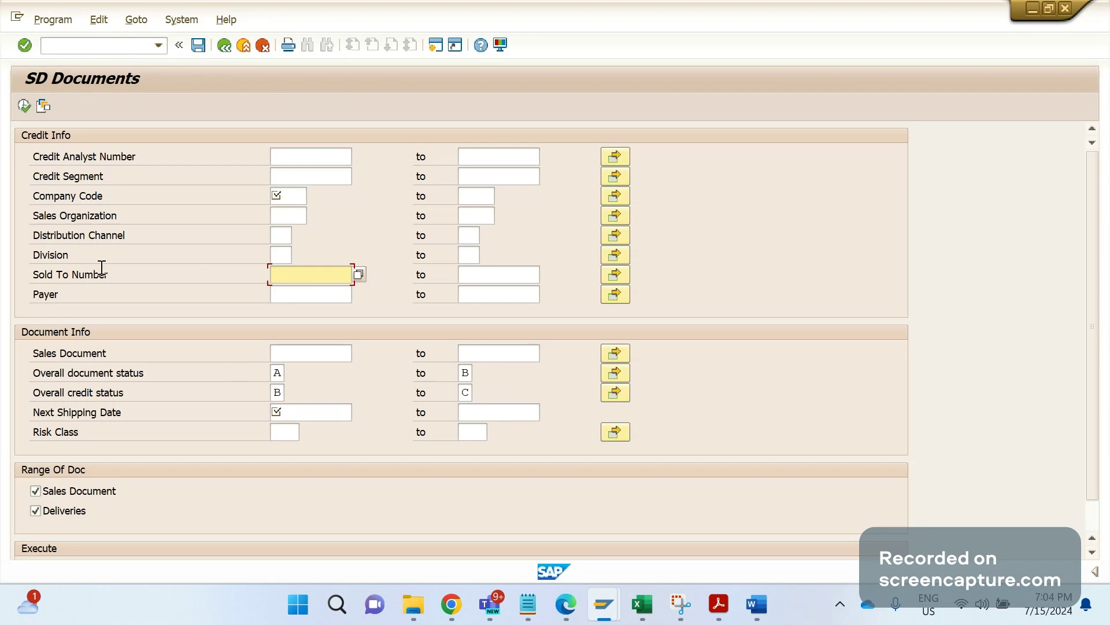
pyautogui.click(32, 215)
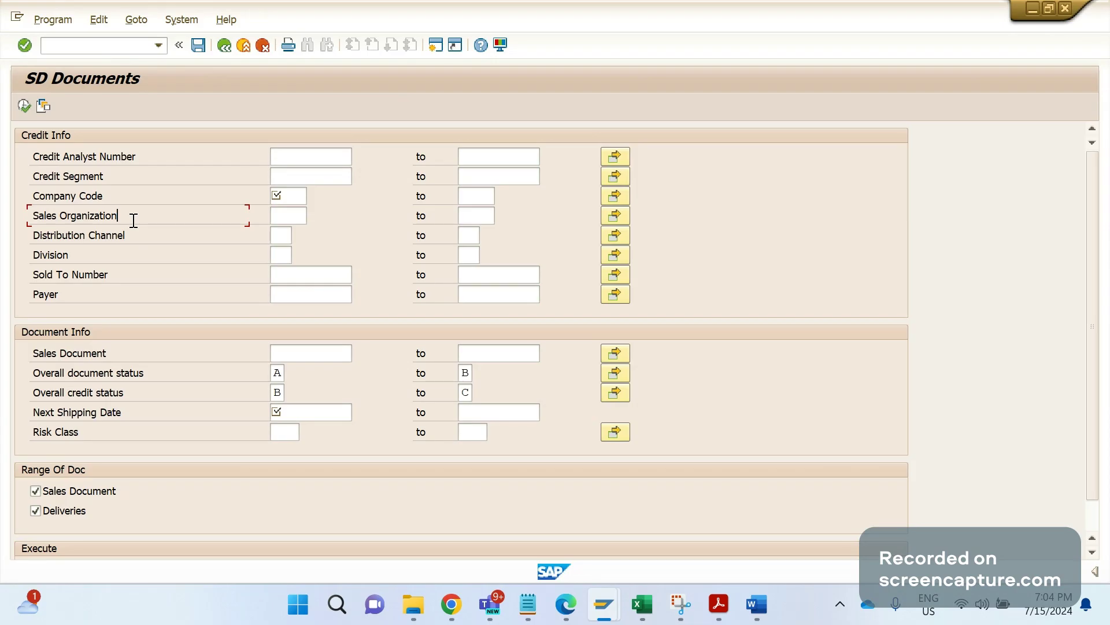
pyautogui.hotkey('alt', 'Tab')
pyautogui.hotkey('alt', 'Tab')
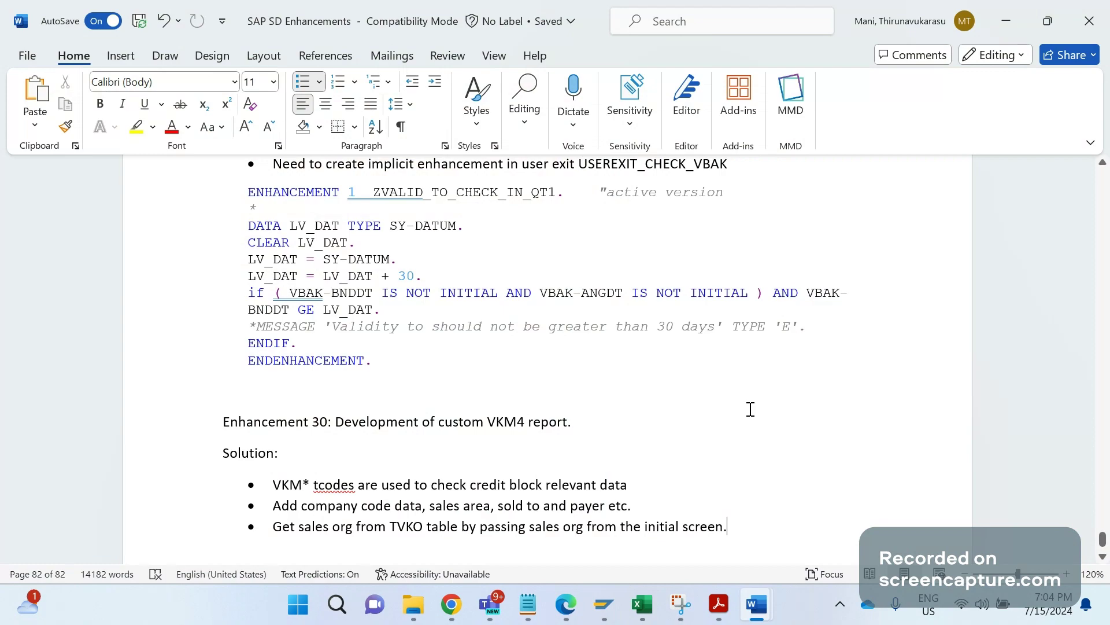
# - Add a fourth Solution bullet reading "Get the currency from T001 table"
pyautogui.press('Return')
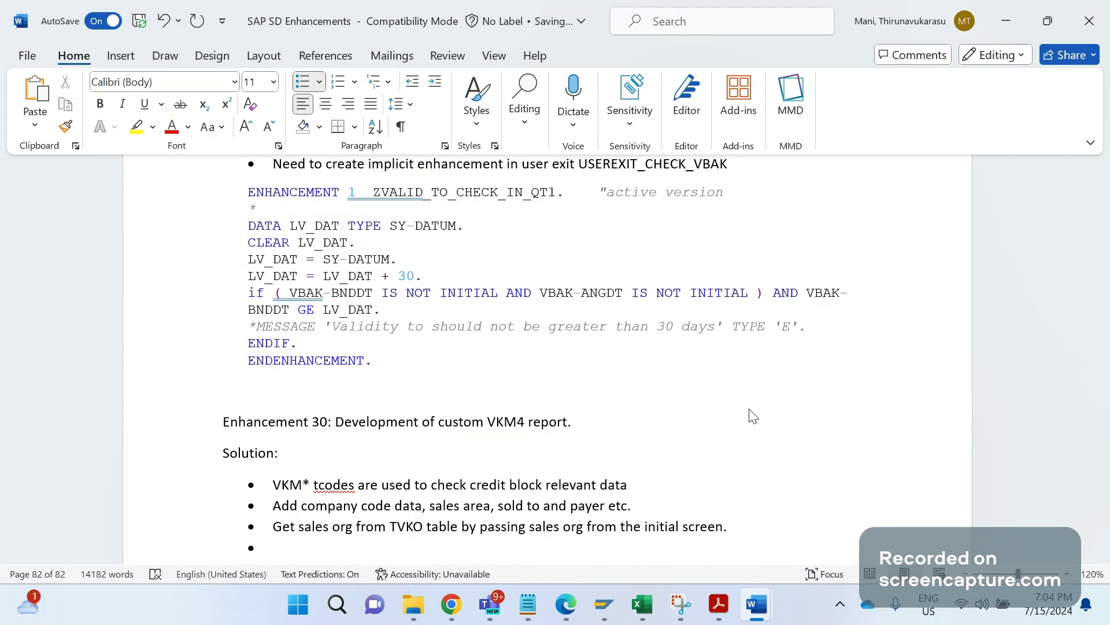
pyautogui.write('Get the currency from t')
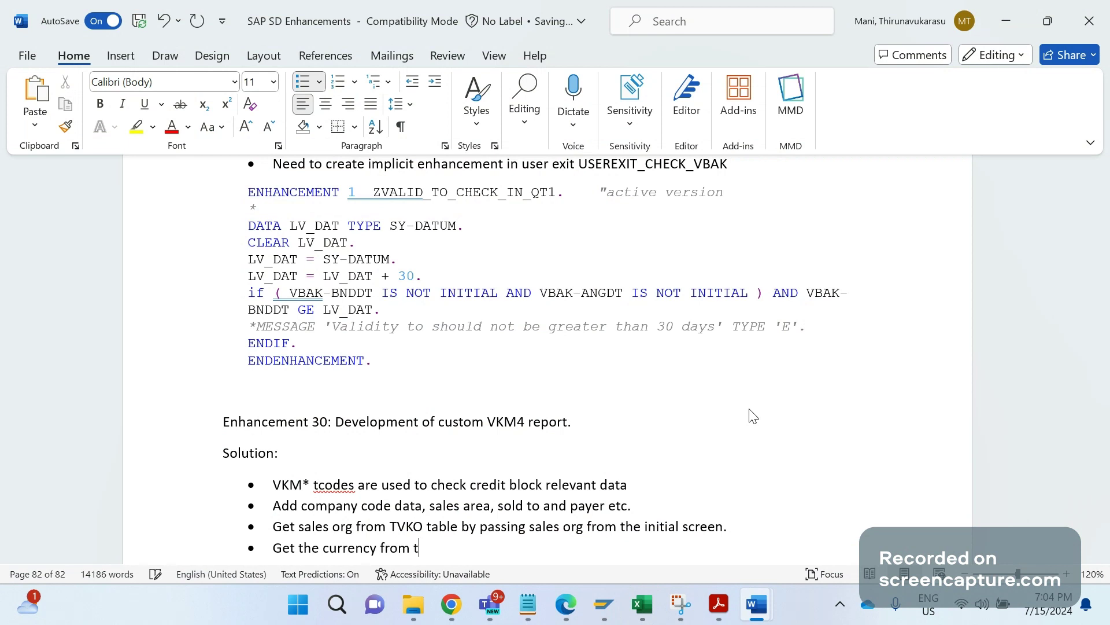
pyautogui.write('0')
pyautogui.press('BackSpace')
pyautogui.press('BackSpace')
pyautogui.write('T001 is t')
pyautogui.press('BackSpace')
pyautogui.press('BackSpace')
pyautogui.press('BackSpace')
pyautogui.press('BackSpace')
pyautogui.write('table')
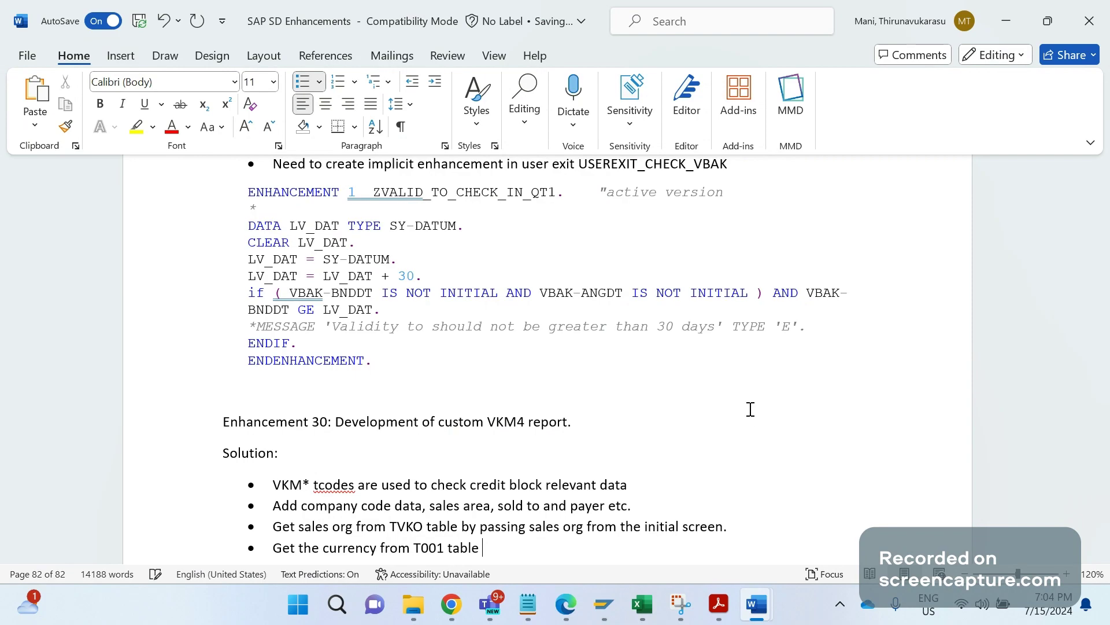
# - Switch to the SAP General Table Display session, load table T001 and deselect the output of its Currency field (WAERS)
pyautogui.hotkey('alt', 'Tab')
pyautogui.hotkey('alt', 'Tab')
pyautogui.press('Tab')
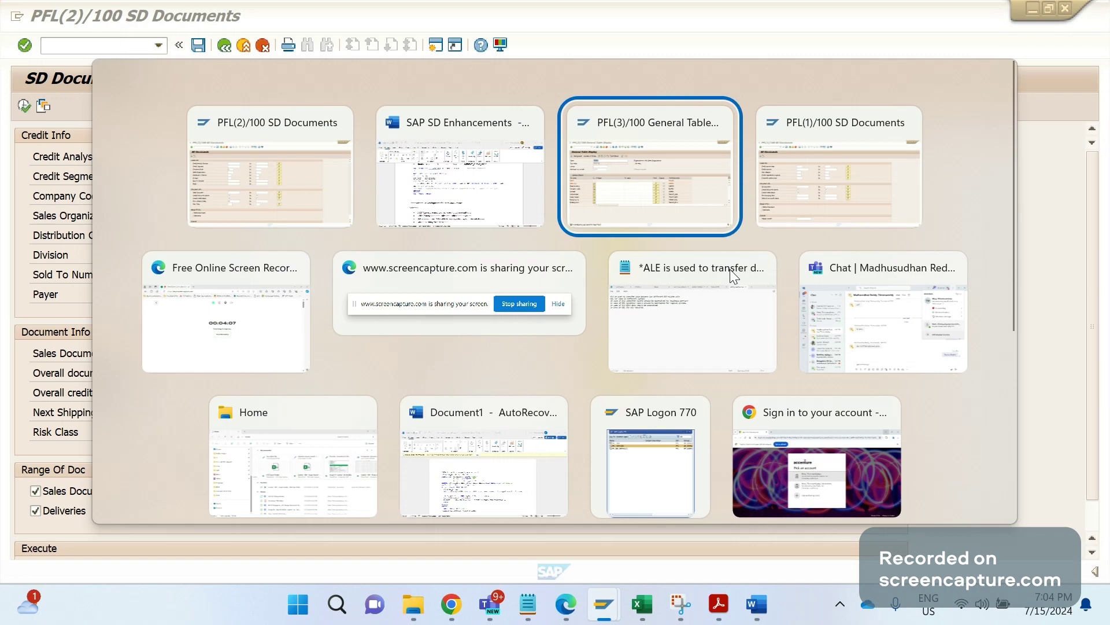
pyautogui.write('t001')
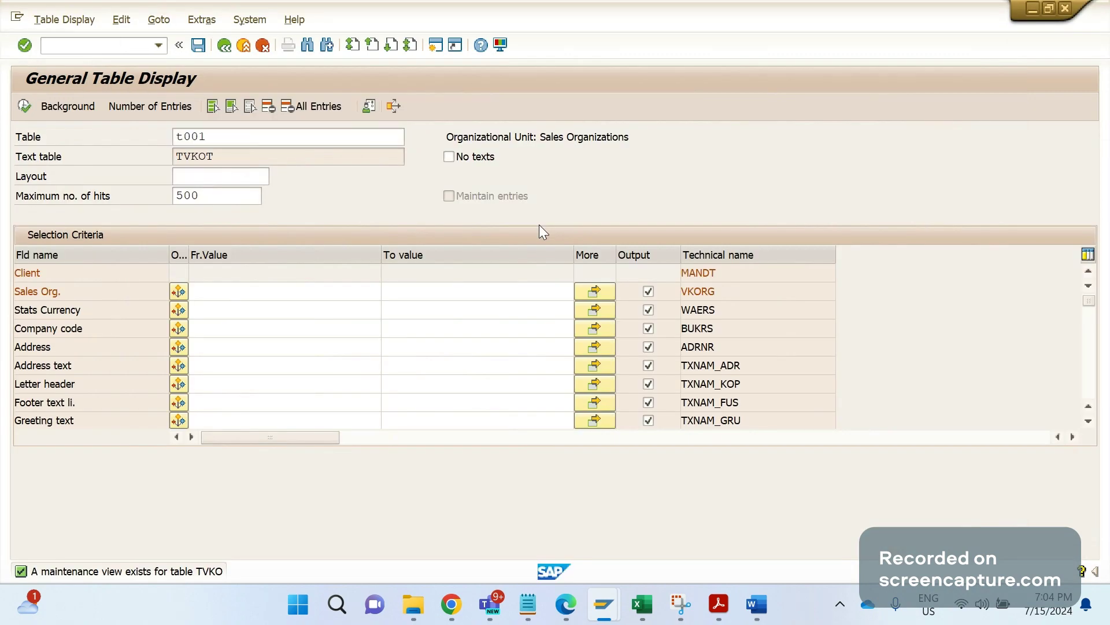
pyautogui.press('Return')
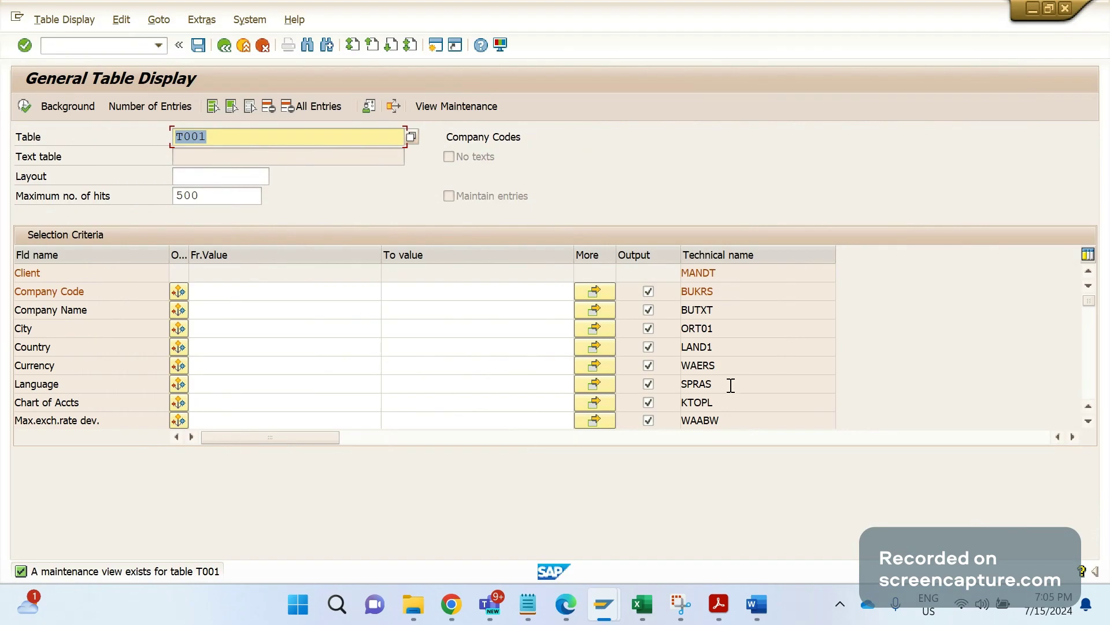
pyautogui.rightClick(727, 362)
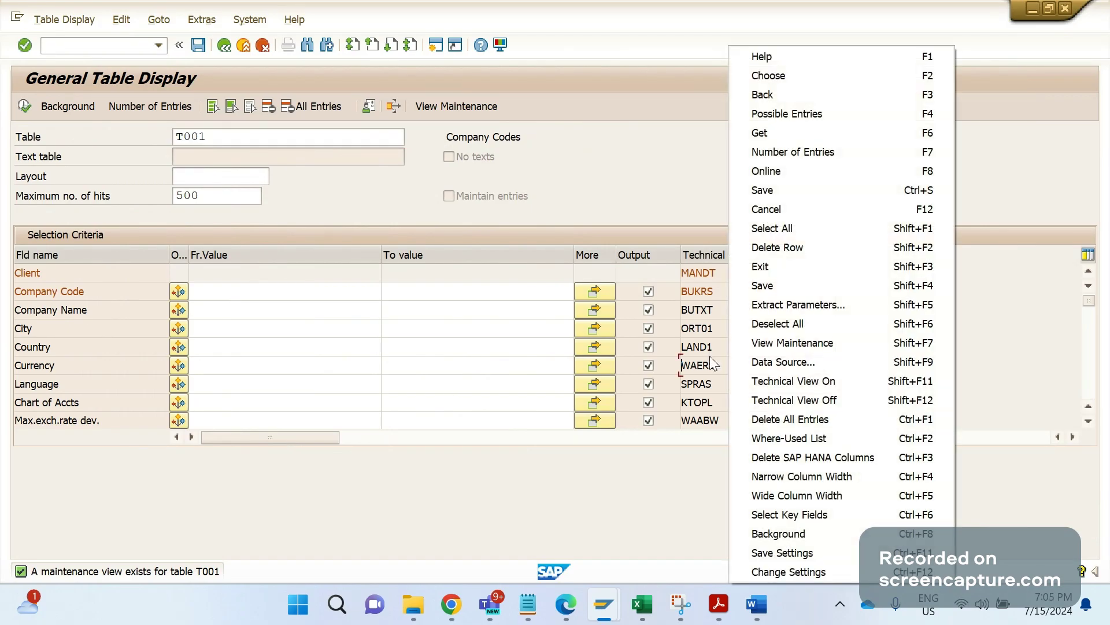
pyautogui.click(654, 365)
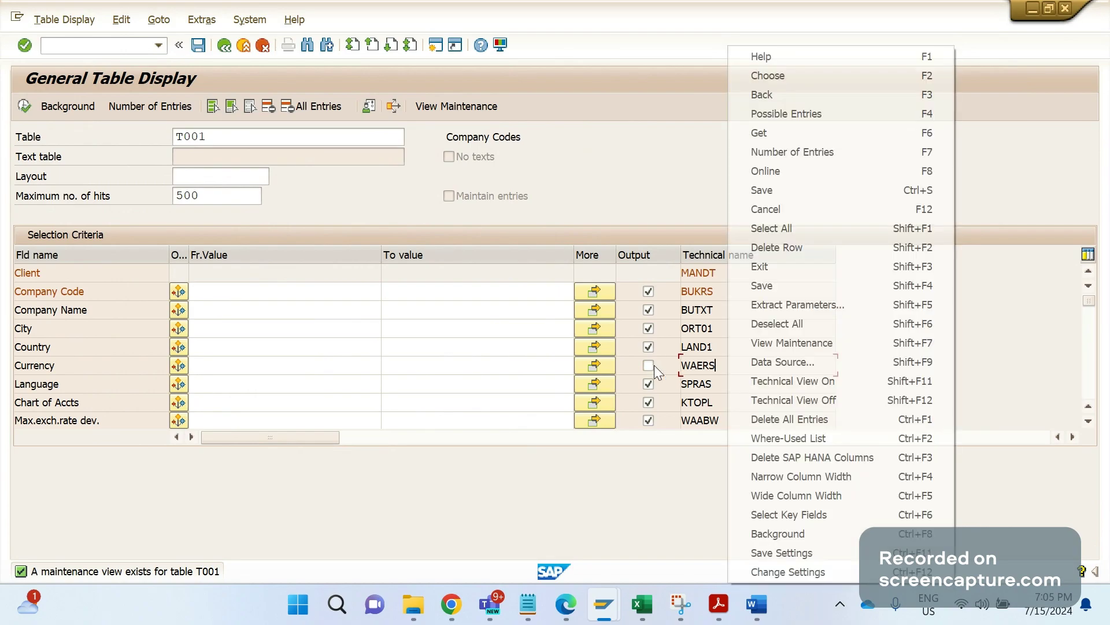
pyautogui.click(416, 365)
# - Switch to the Word document and add a fifth Solution bullet reading "Get sales order data from VBAK table"
pyautogui.hotkey('alt', 'Tab')
pyautogui.hotkey('alt', 'Tab')
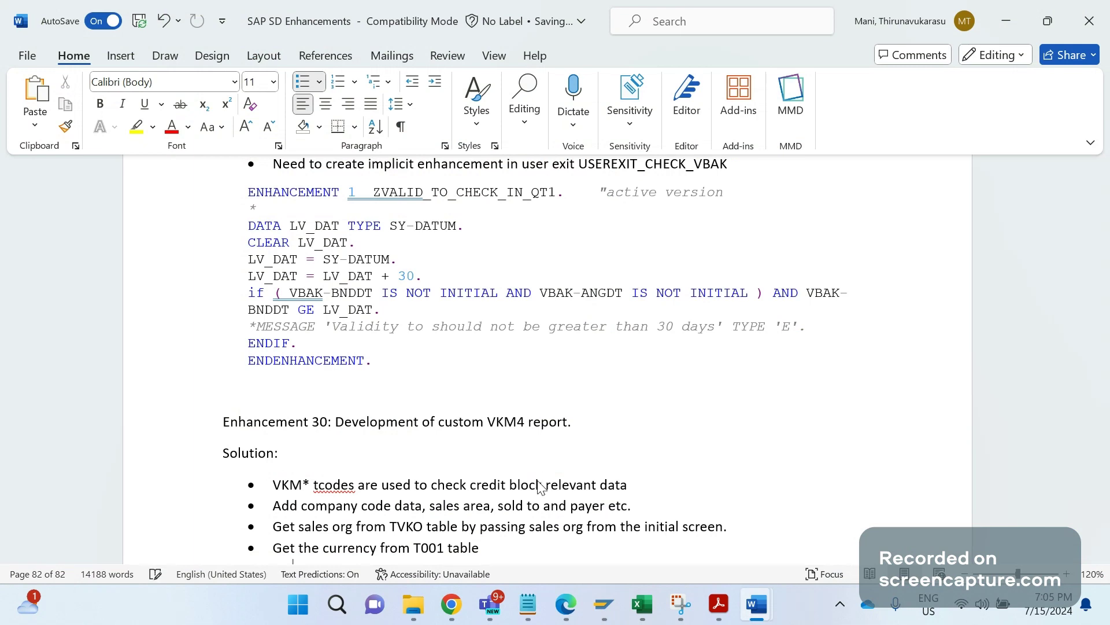
pyautogui.scroll(-1, 541, 487)
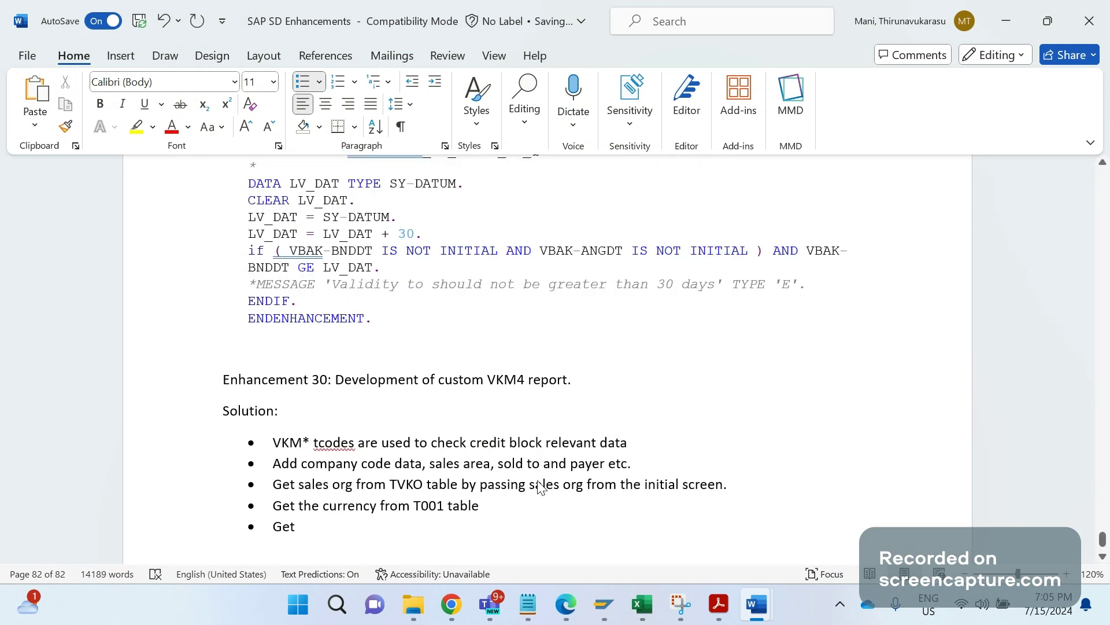
pyautogui.write('sales or')
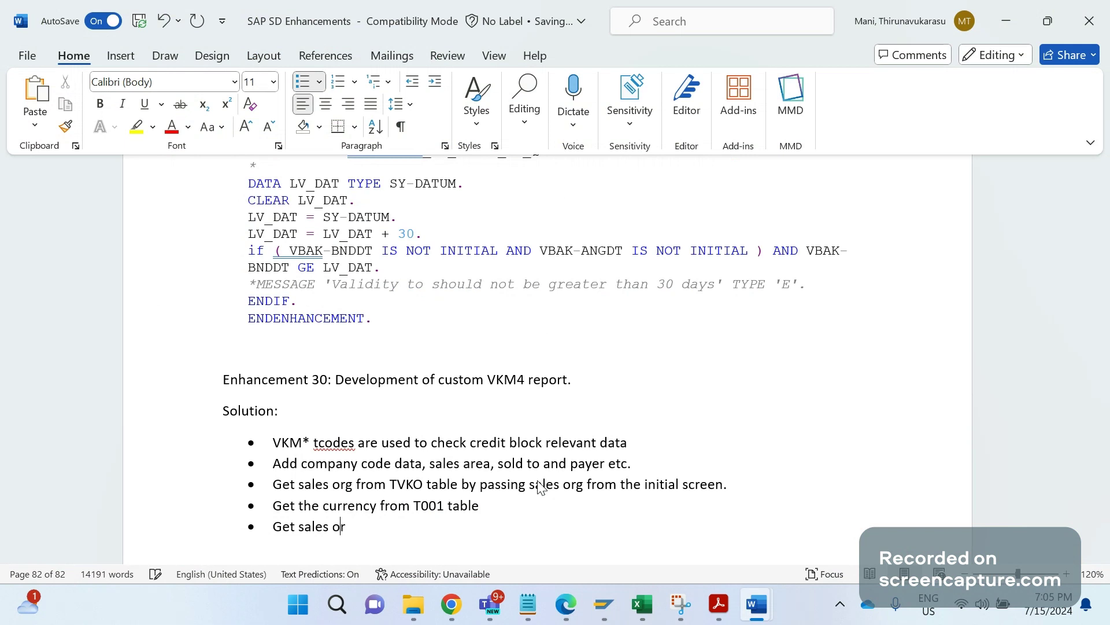
pyautogui.write('der dat')
pyautogui.write('om ')
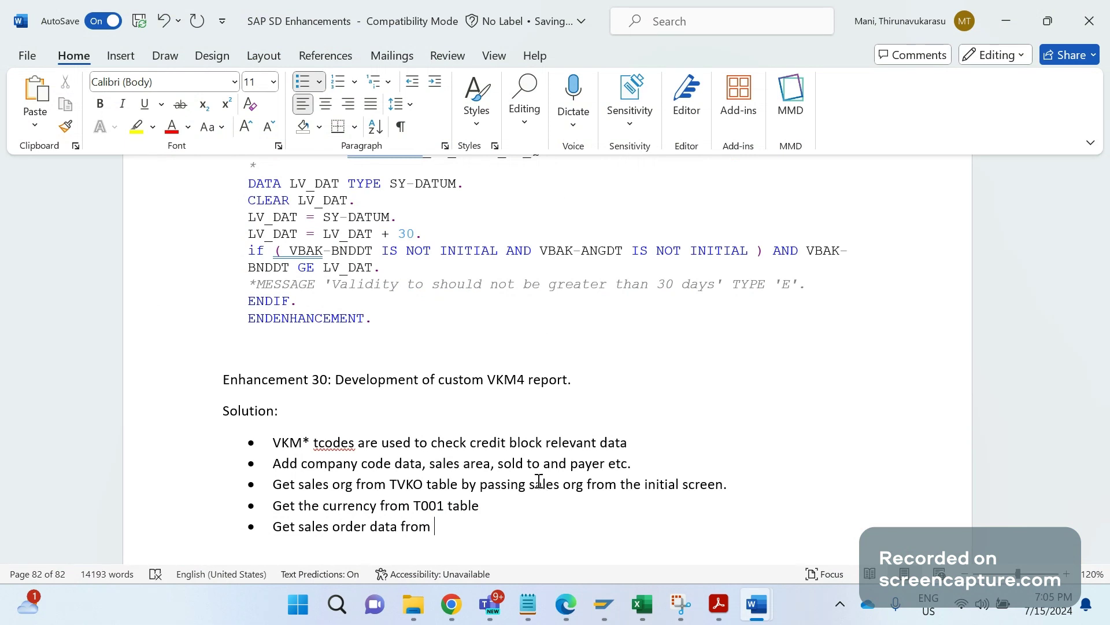
pyautogui.write('VBAK table')
# - Review the sales area and customer fields on the custom SD Documents selection screen in SAP and return to the Word document
pyautogui.hotkey('alt', 'Tab')
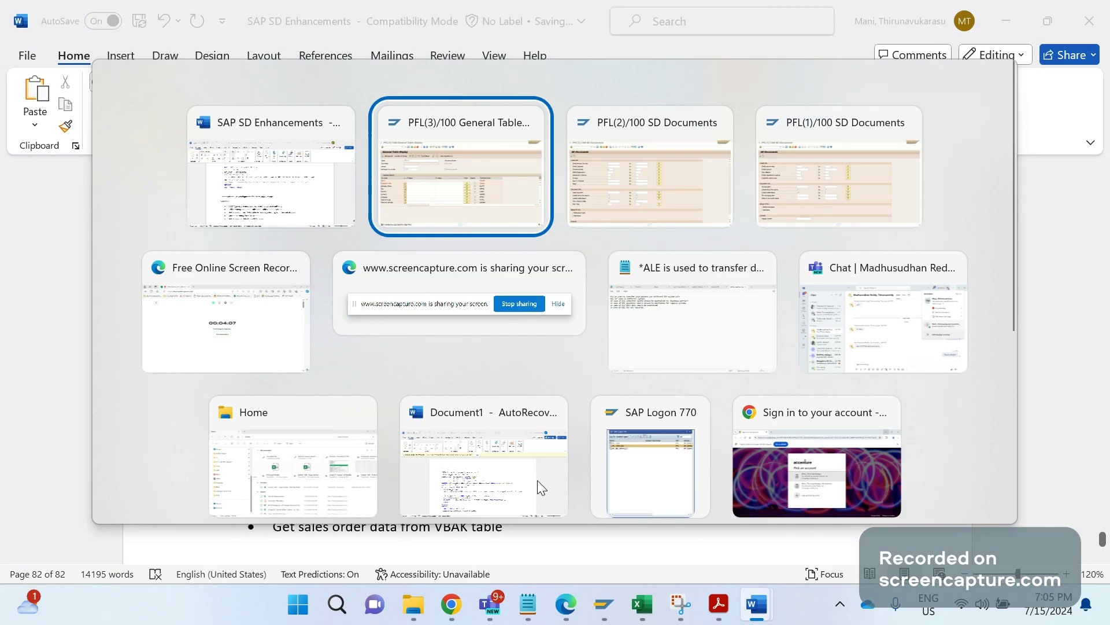
pyautogui.hotkey('alt', 'Tab')
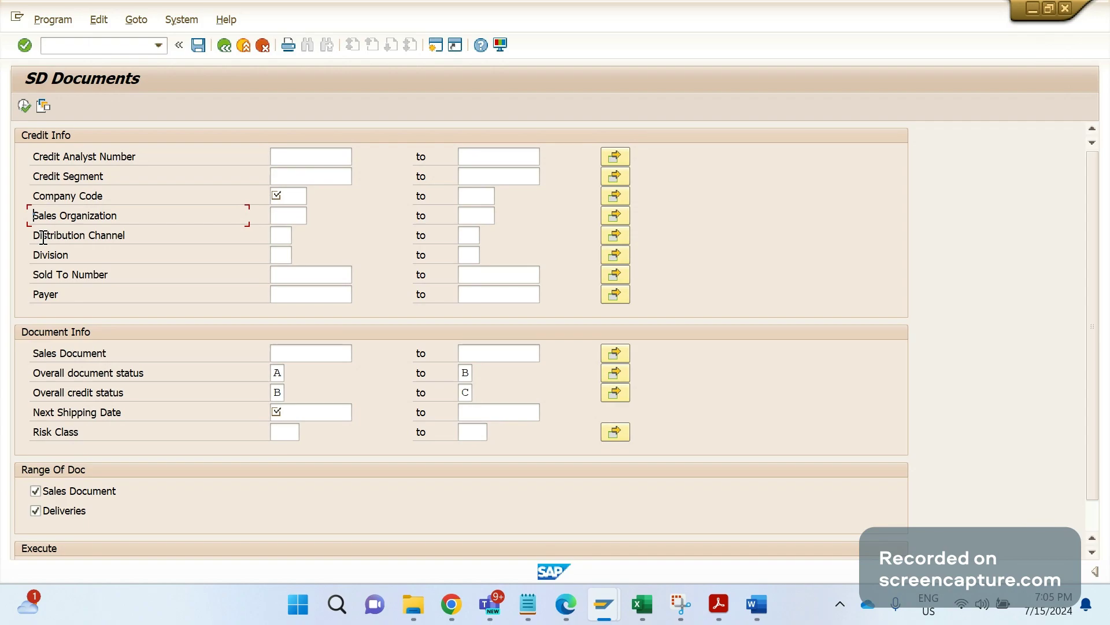
pyautogui.hotkey('alt', 'Tab')
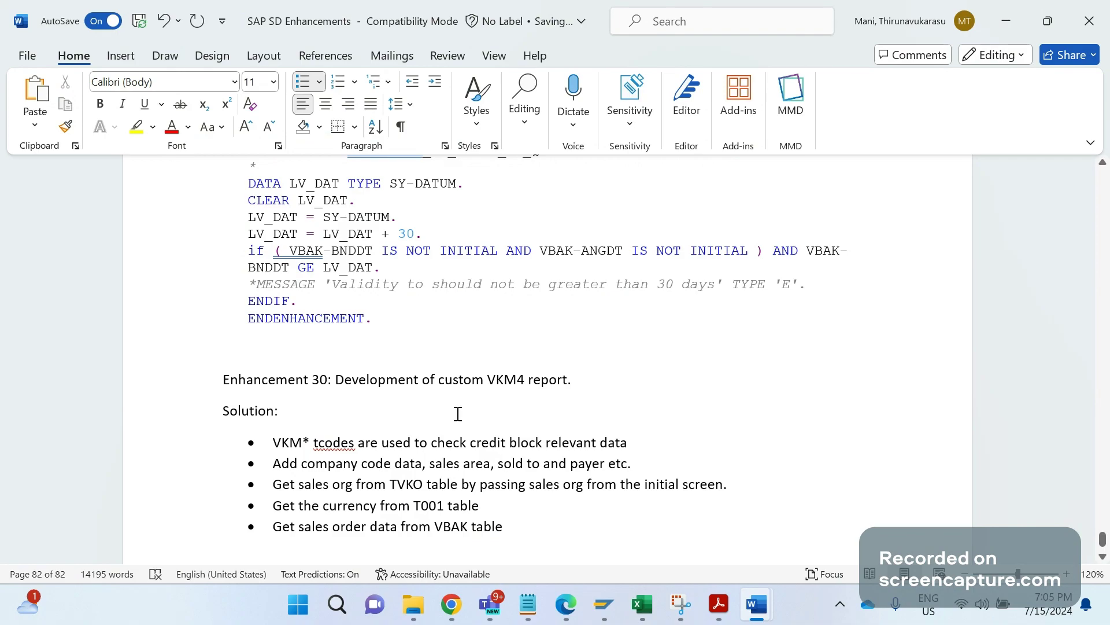
# - Add a sixth Solution bullet reading "Retrieve the data from VAKCR table by passing the payer"
pyautogui.press('Return')
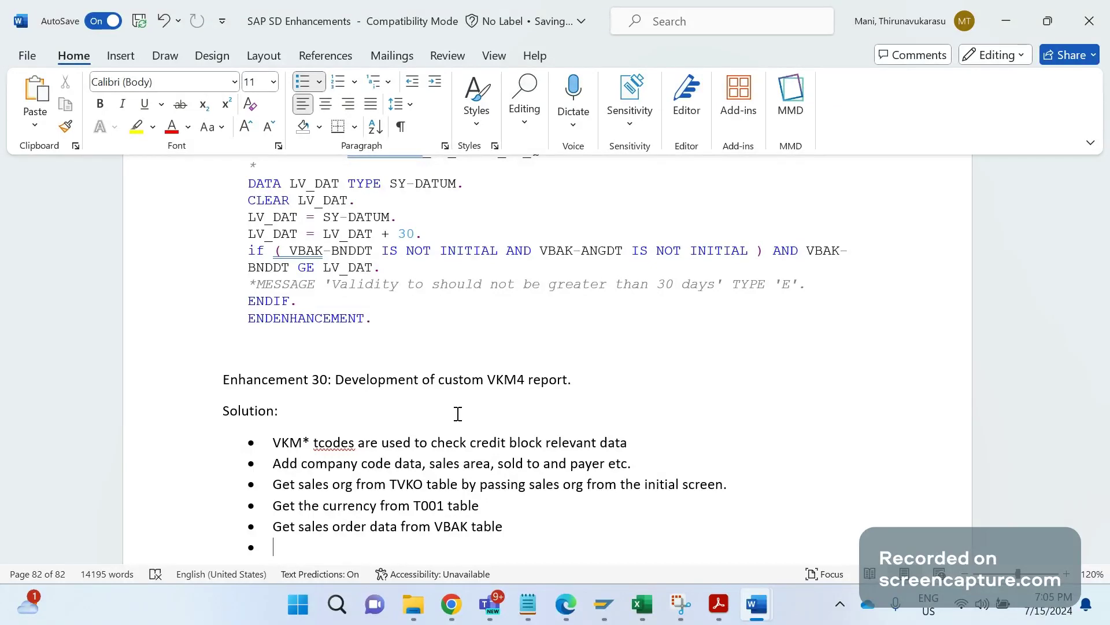
pyautogui.write('Retrieve the dat')
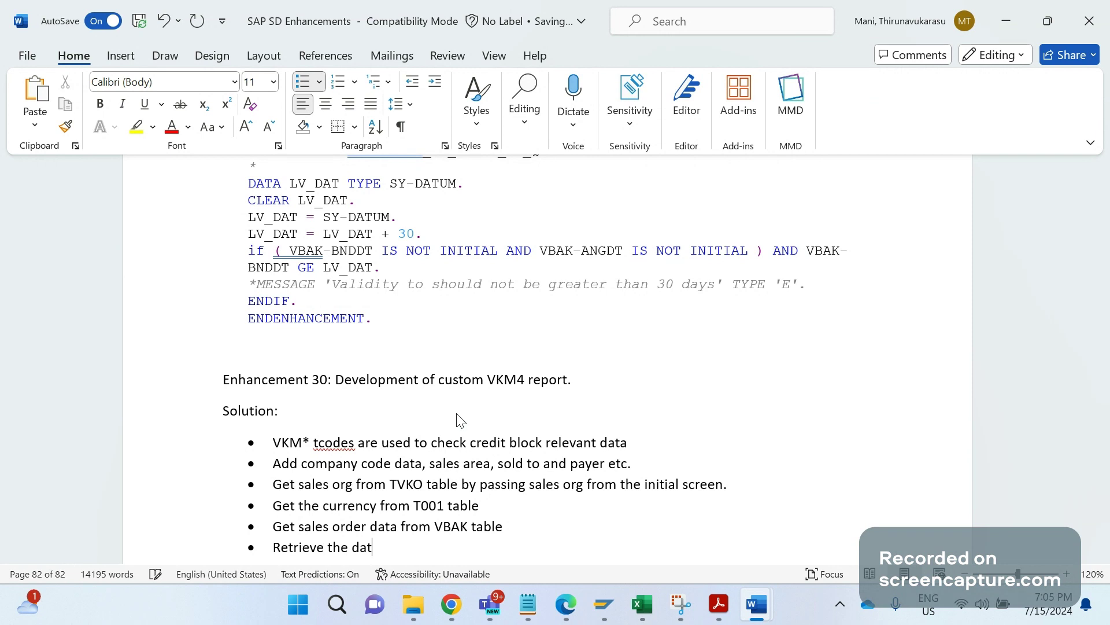
pyautogui.write('a from VAKCR table by pas')
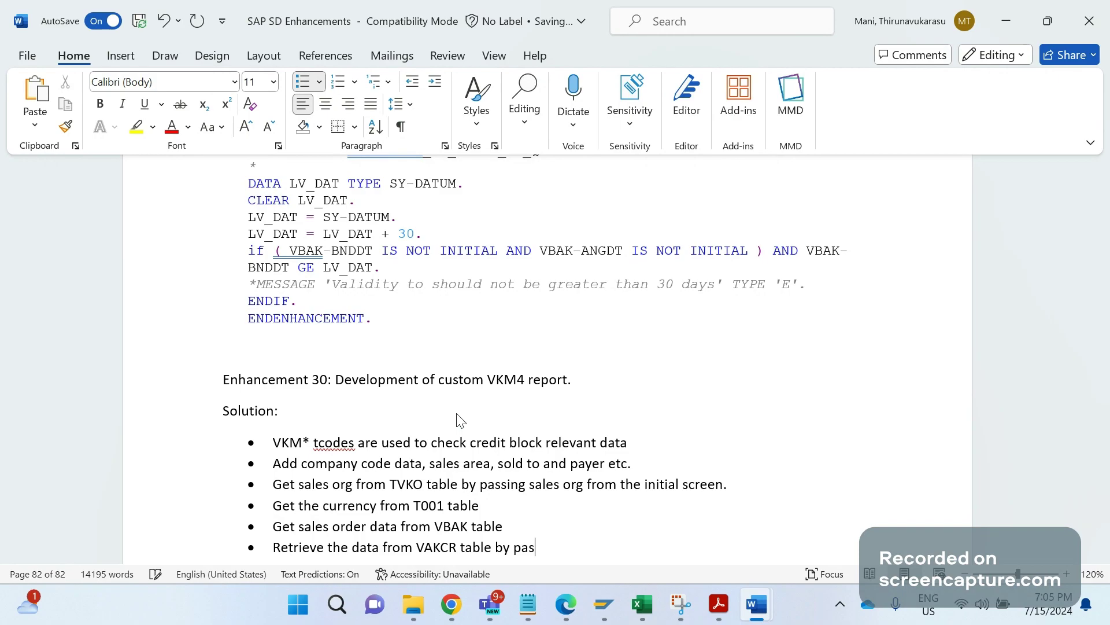
pyautogui.write('sing the payer')
# - Switch to the SAP General Table Display session and load table VAKCR
pyautogui.hotkey('alt', 'Tab')
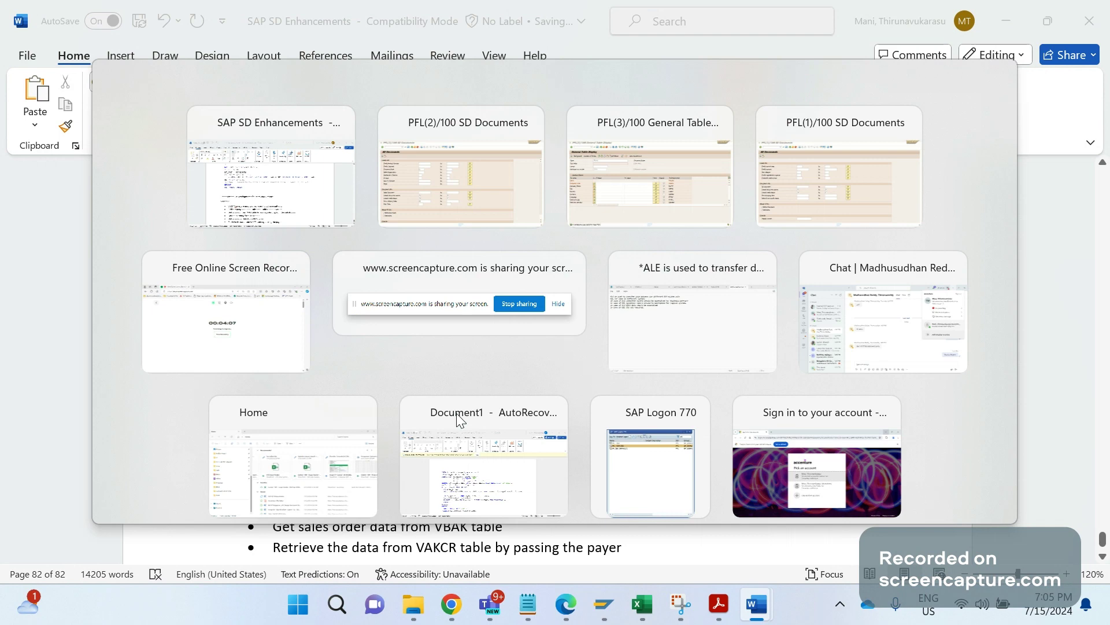
pyautogui.hotkey('alt', 'Tab')
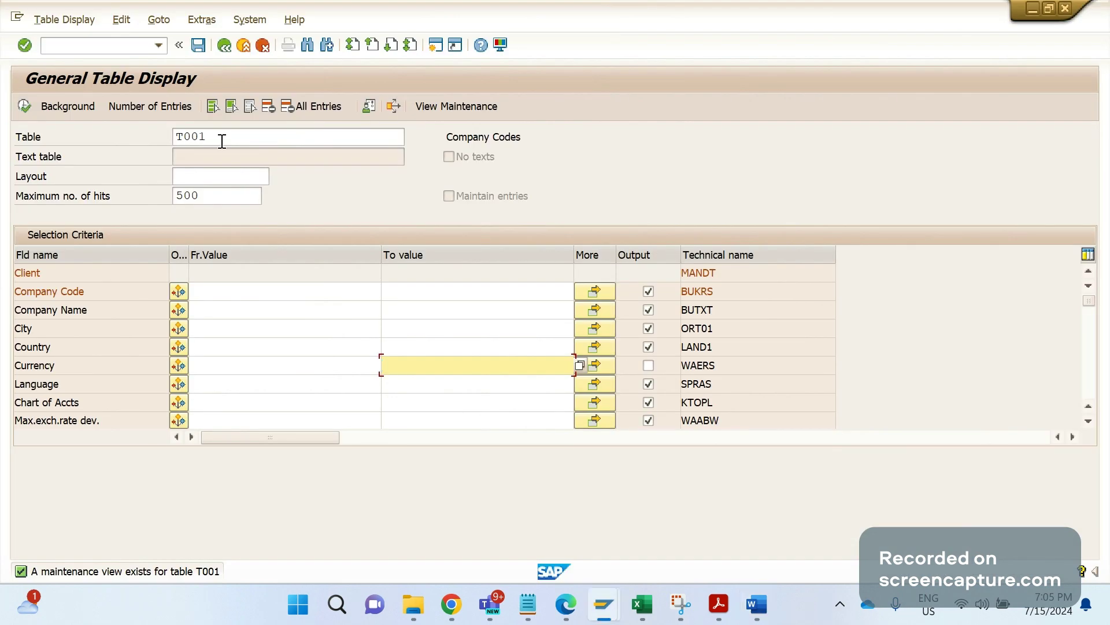
pyautogui.doubleClick(222, 141)
pyautogui.write('vakcr')
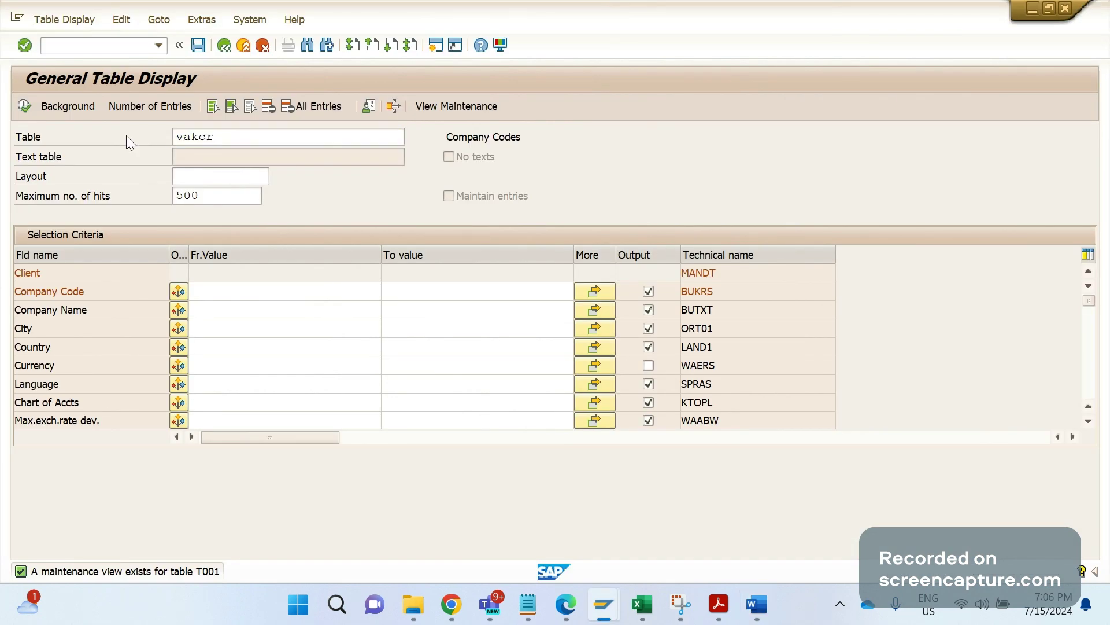
pyautogui.press('Return')
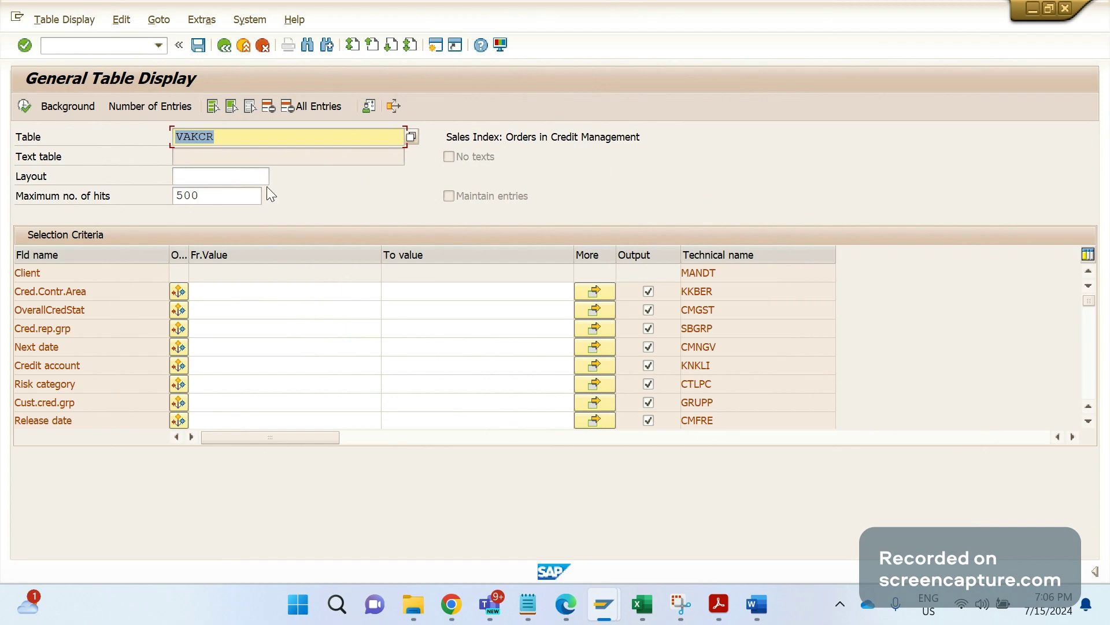
# - Switch to the Word document and add a seventh Solution bullet reading "In case of FSCM credit management credit segment from UKM_KKBER_2SGM by passing credit control area"
pyautogui.hotkey('alt', 'Tab')
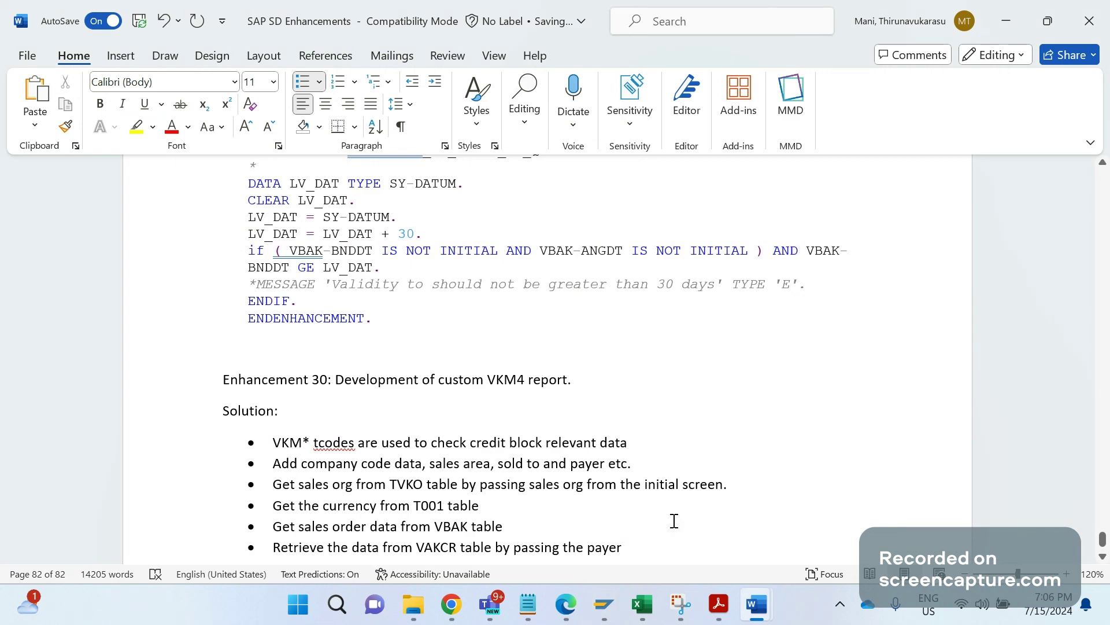
pyautogui.press('Return')
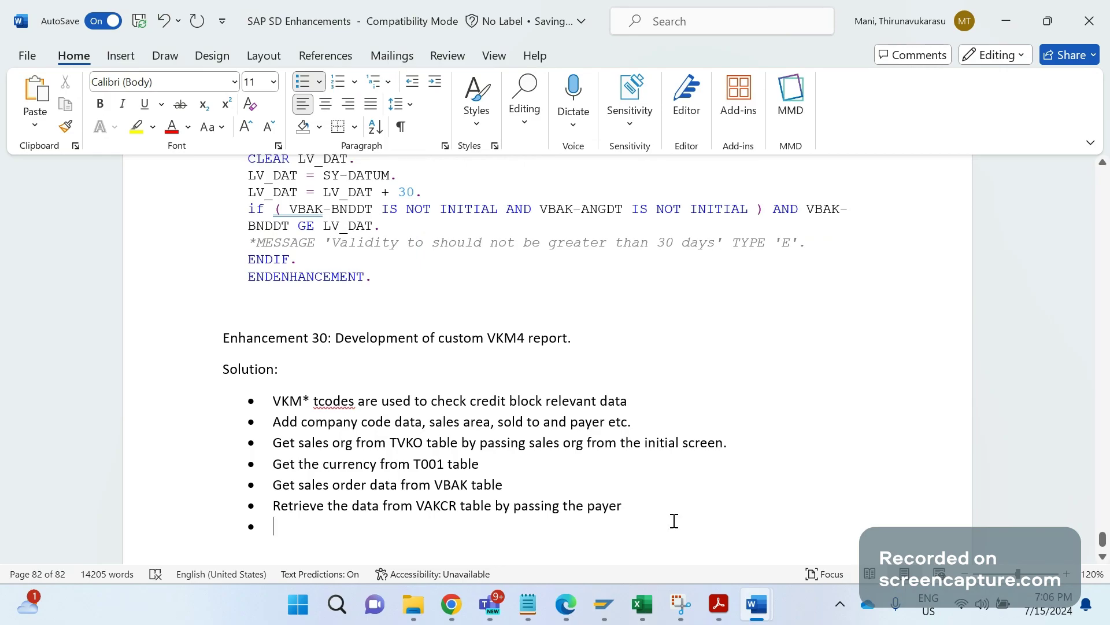
pyautogui.write('In case ')
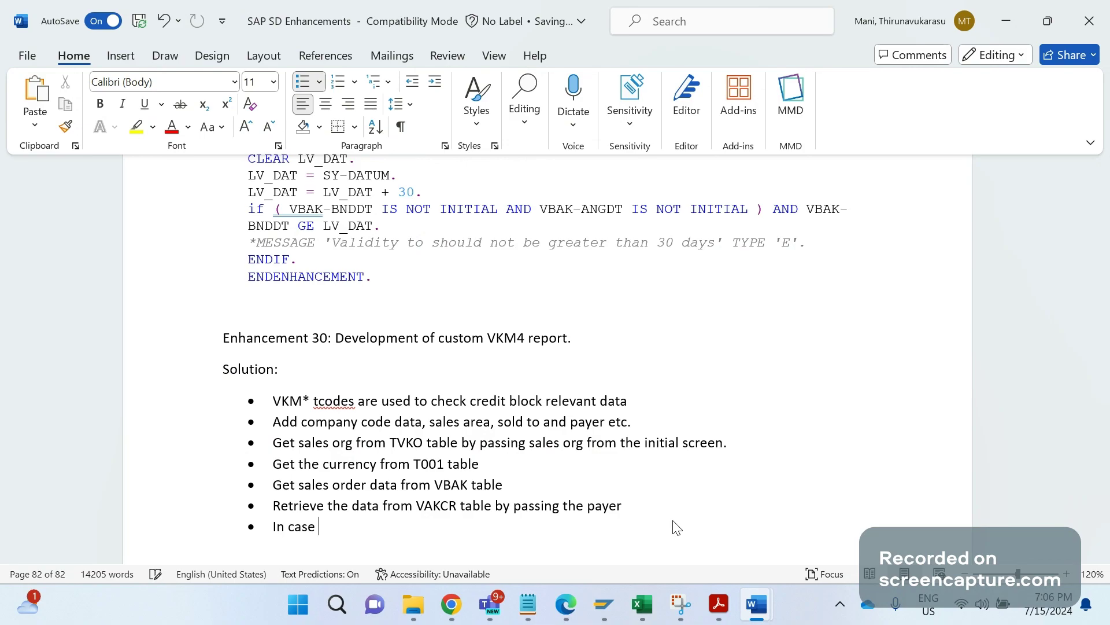
pyautogui.write('of FSCM credit manageem')
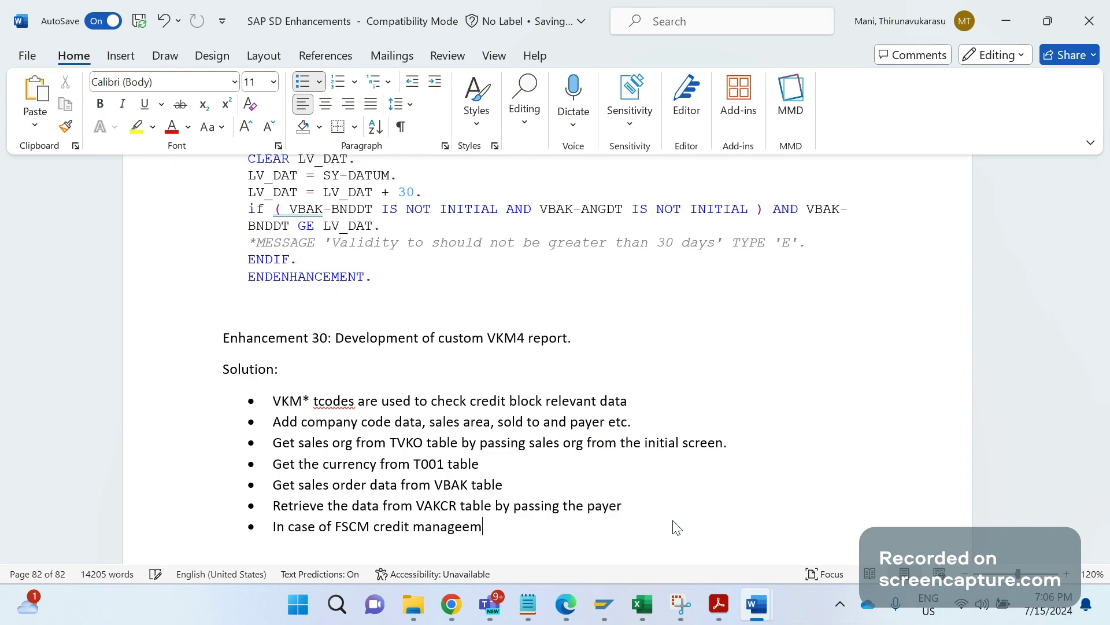
pyautogui.press('BackSpace')
pyautogui.press('BackSpace')
pyautogui.write('ment')
pyautogui.write('credit se')
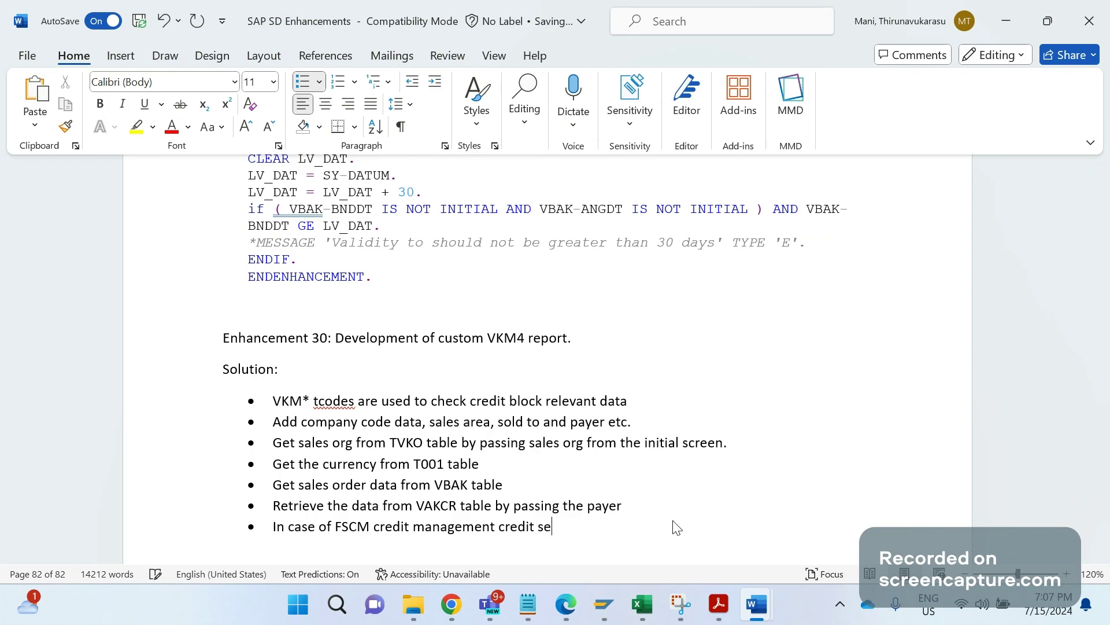
pyautogui.write('gment from UKM_')
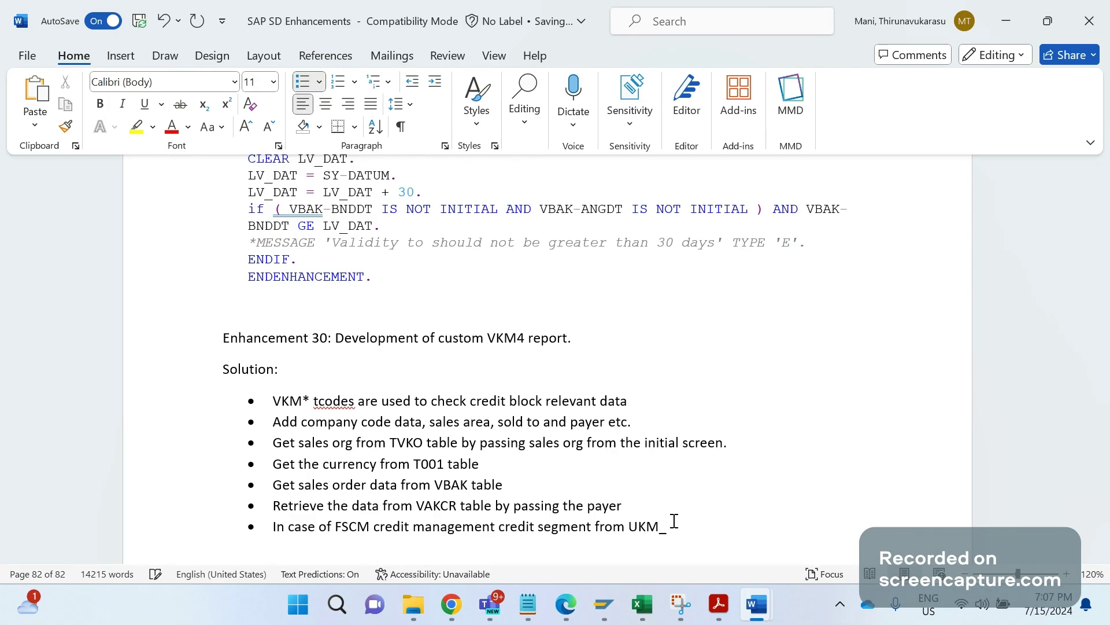
pyautogui.write('KKBER_2SGM by pa')
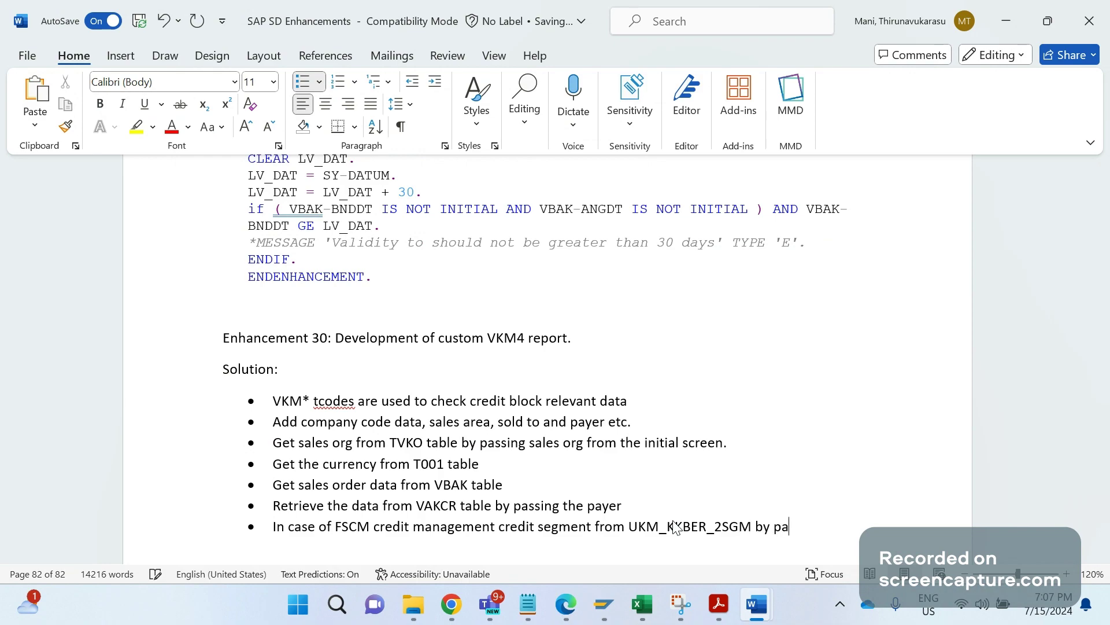
pyautogui.write('ssign cc')
pyautogui.press('BackSpace')
pyautogui.press('BackSpace')
pyautogui.press('BackSpace')
pyautogui.press('BackSpace')
pyautogui.write('c')
pyautogui.press('BackSpace')
pyautogui.press('BackSpace')
pyautogui.press('BackSpace')
pyautogui.write('ng credit con')
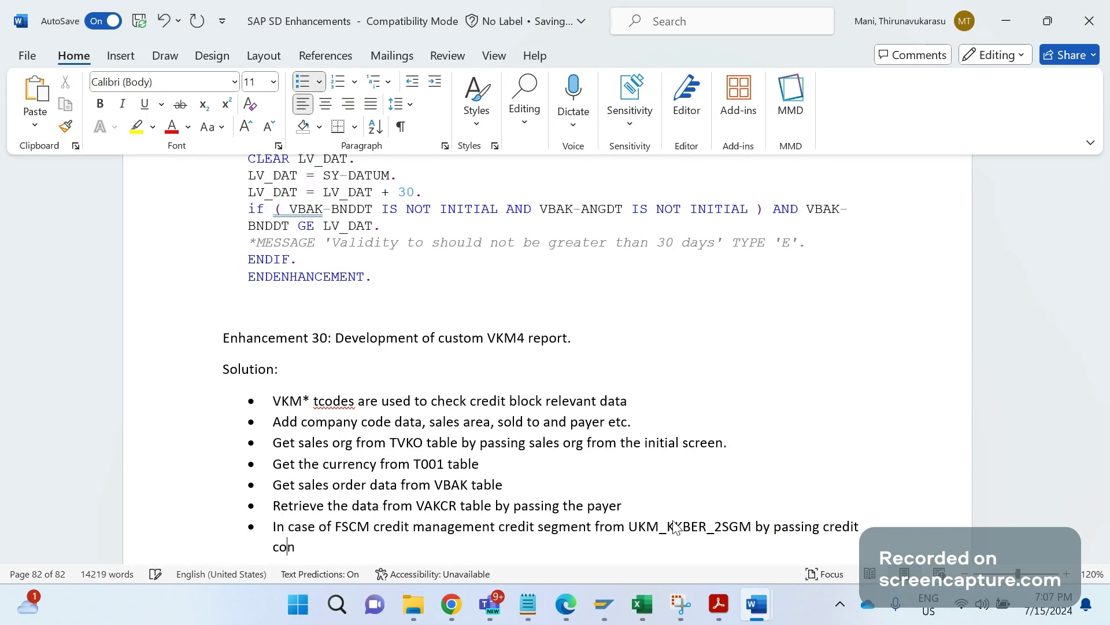
pyautogui.write('trol area')
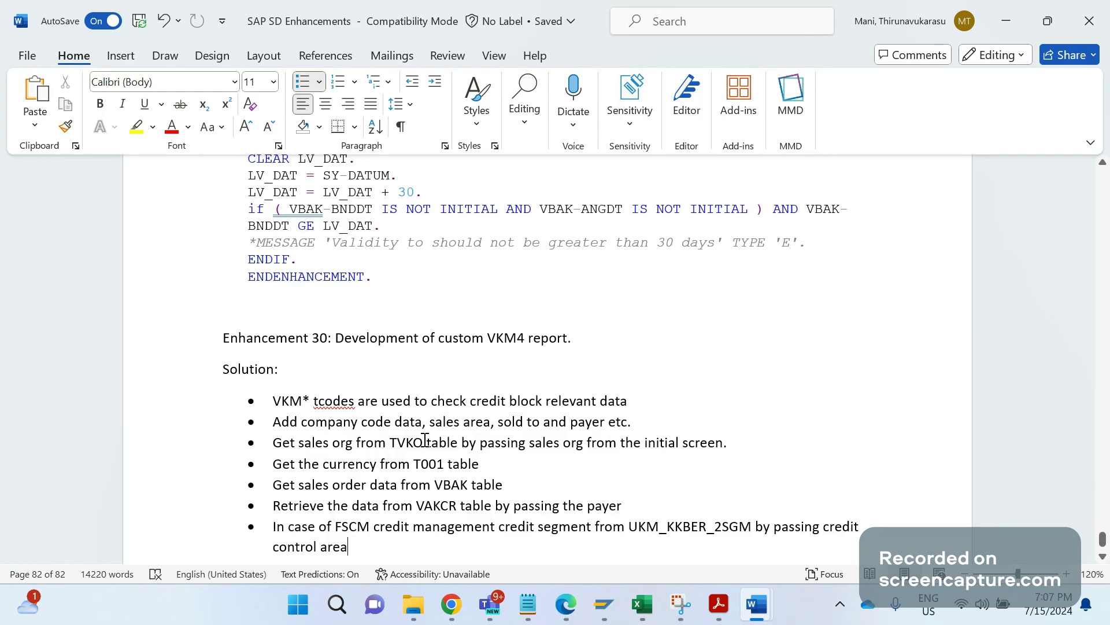
# - Append the field names to the tables in the third and fourth Solution bullets so they read TVKO-BUKRS and T001-WAERS
pyautogui.click(425, 439)
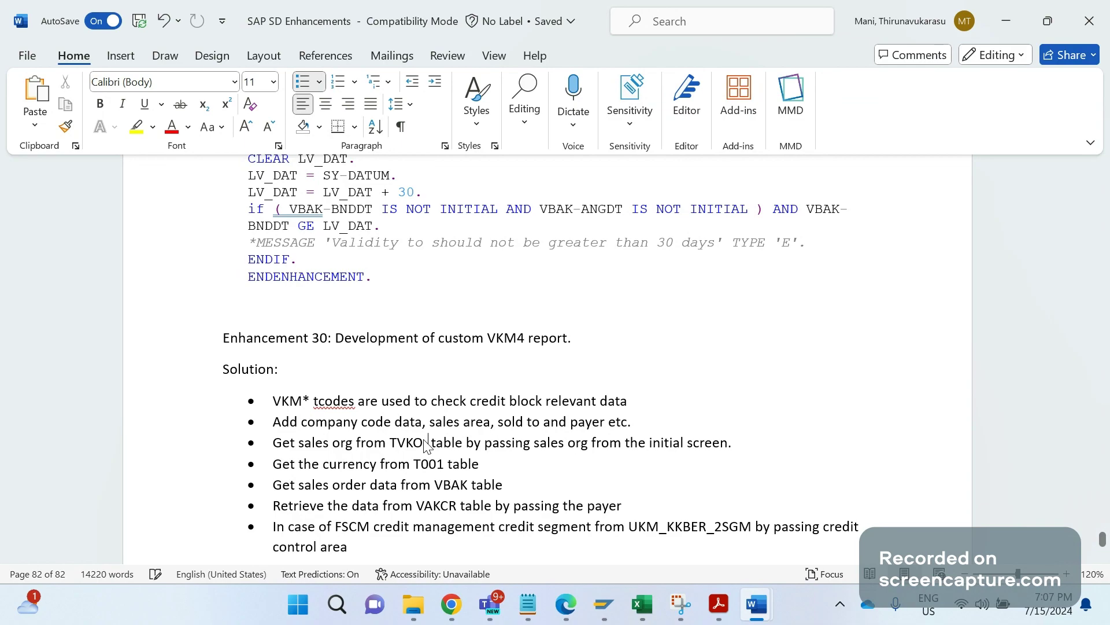
pyautogui.write('BUKRS')
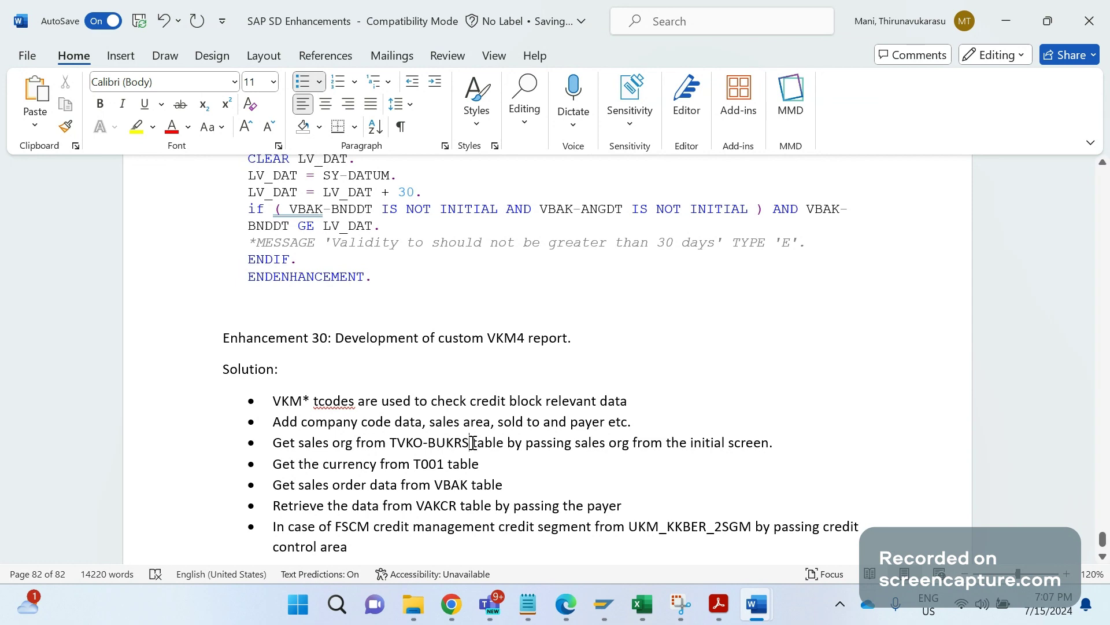
pyautogui.moveTo(473, 442); pyautogui.dragTo(454, 443)
pyautogui.rightClick(448, 465)
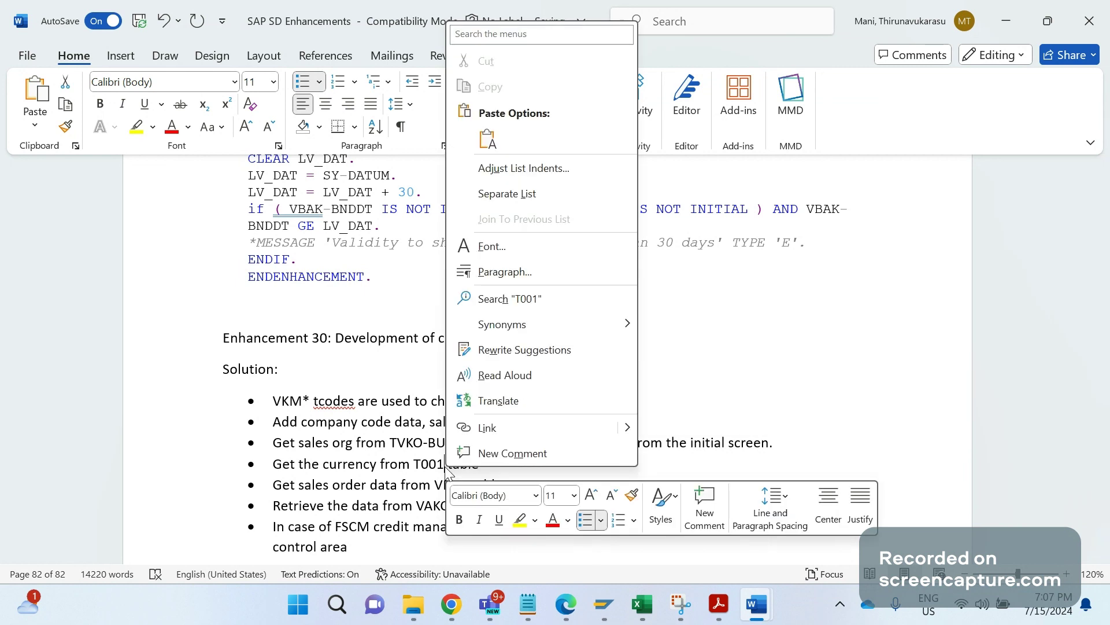
pyautogui.press('Escape')
pyautogui.write('-W')
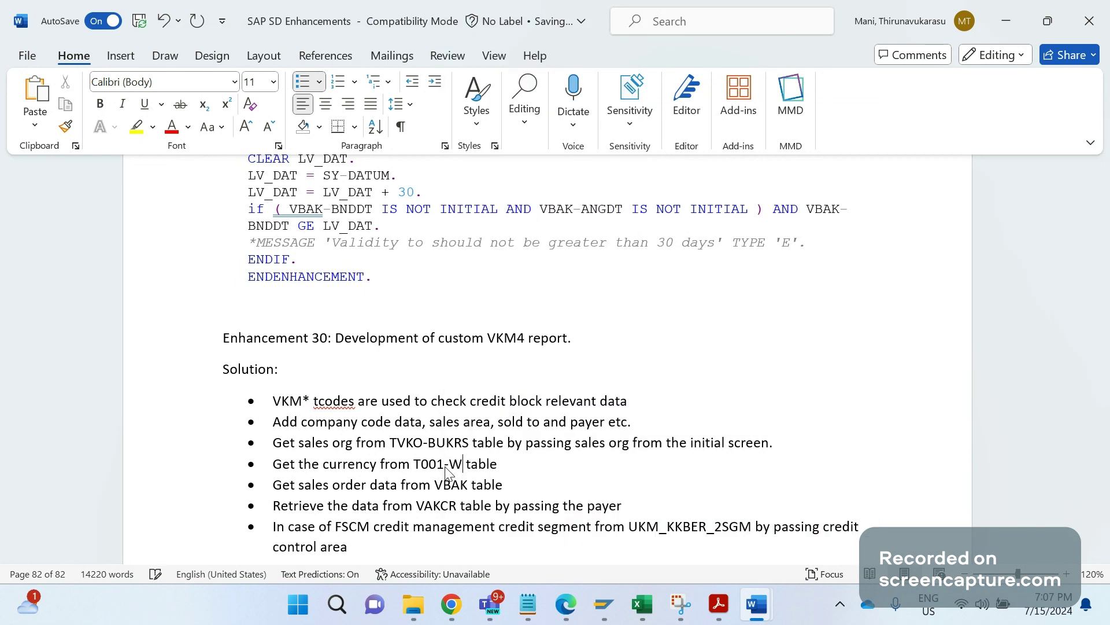
pyautogui.write('AERS')
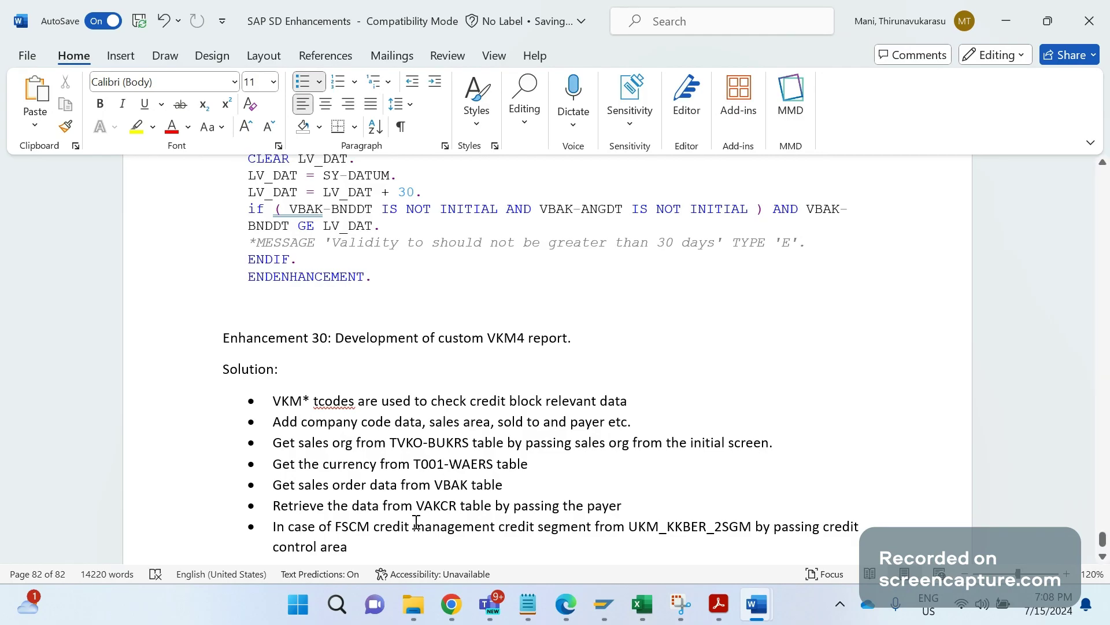
# - Add an eighth Solution bullet reading "Authority object should be added into the custom report"
pyautogui.click(394, 547)
pyautogui.press('Return')
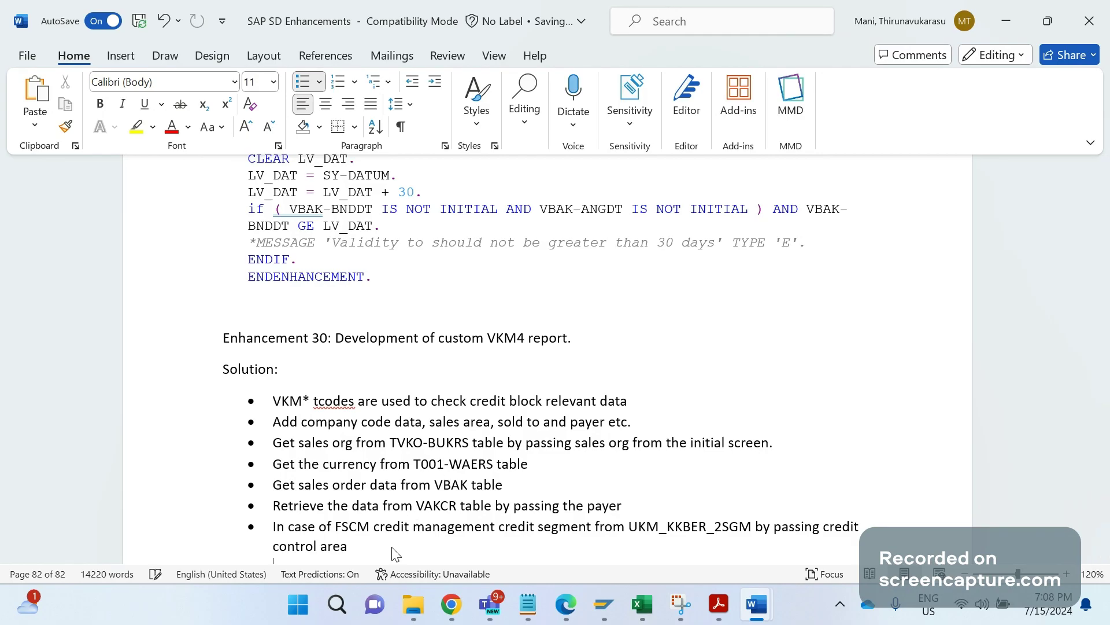
pyautogui.scroll(-1, 395, 553)
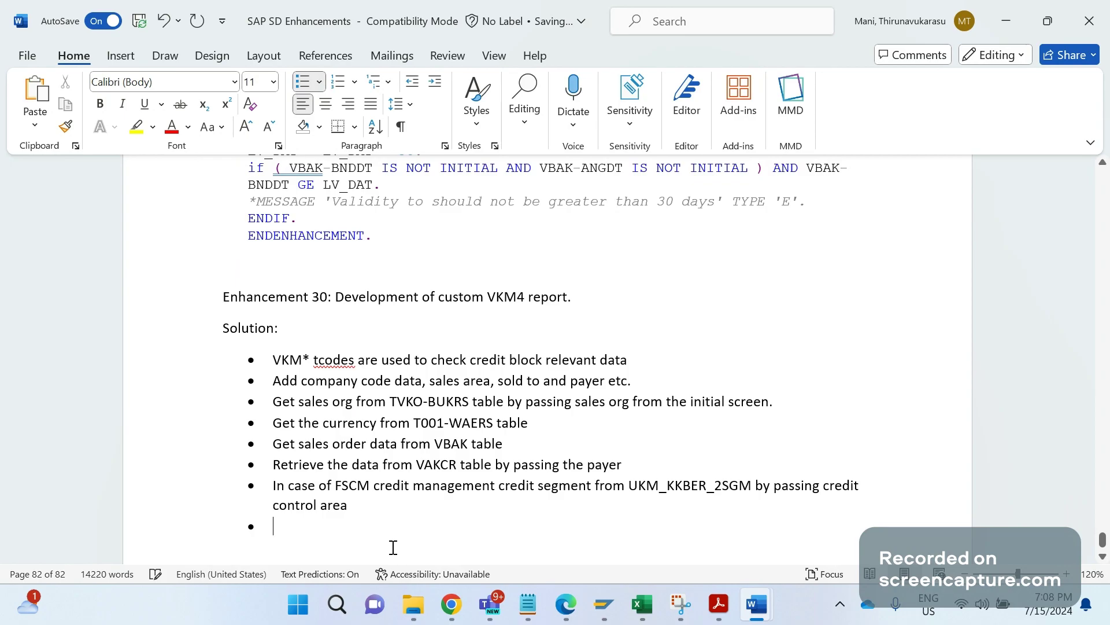
pyautogui.write('Author')
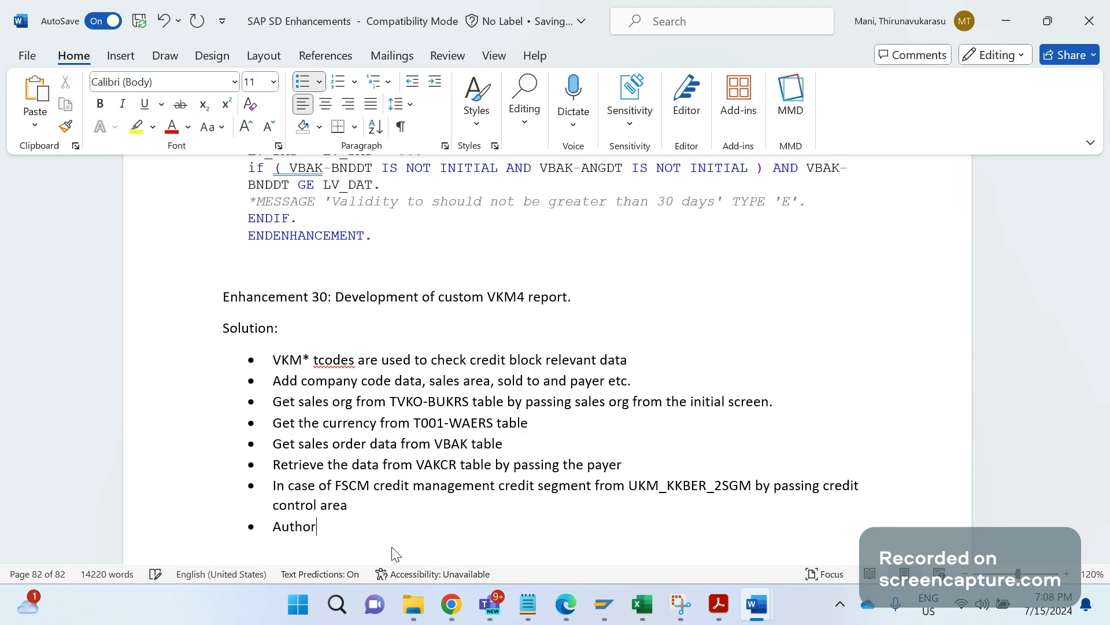
pyautogui.write('ity object should be added ')
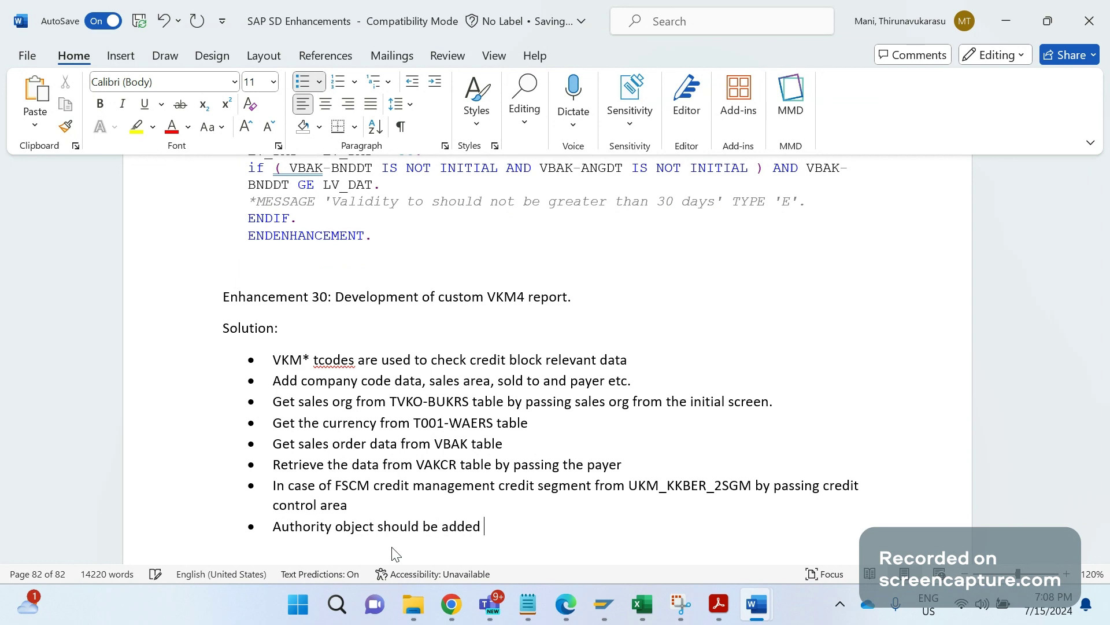
pyautogui.write('into the custom report')
# - Add a ninth Solution bullet reading "Then get relevant roles from business"
pyautogui.press('Return')
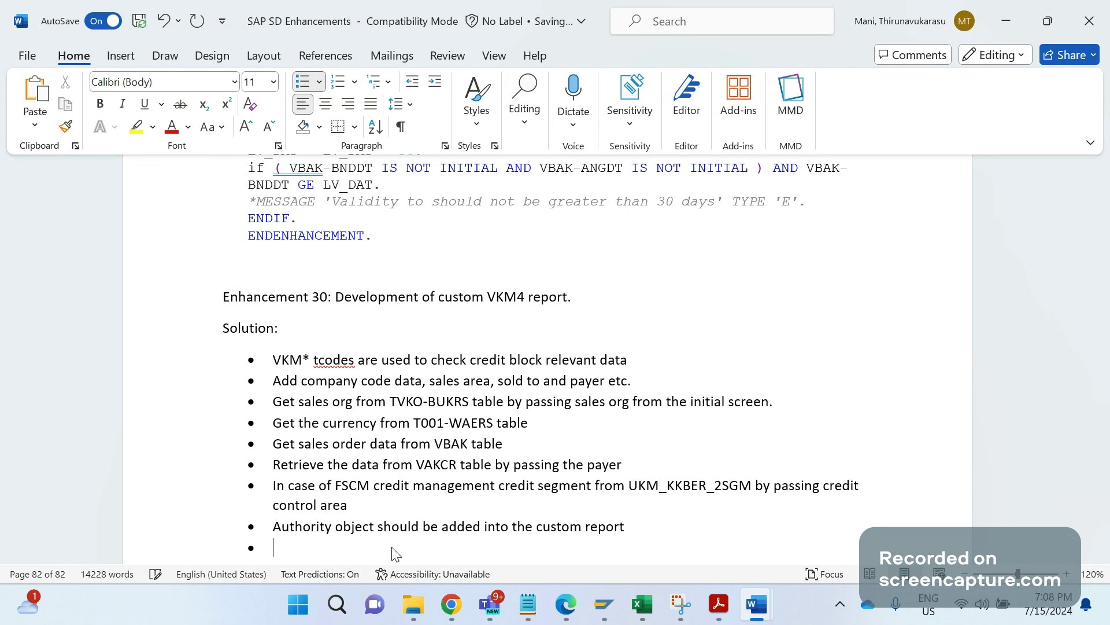
pyautogui.write('Then get relevant ')
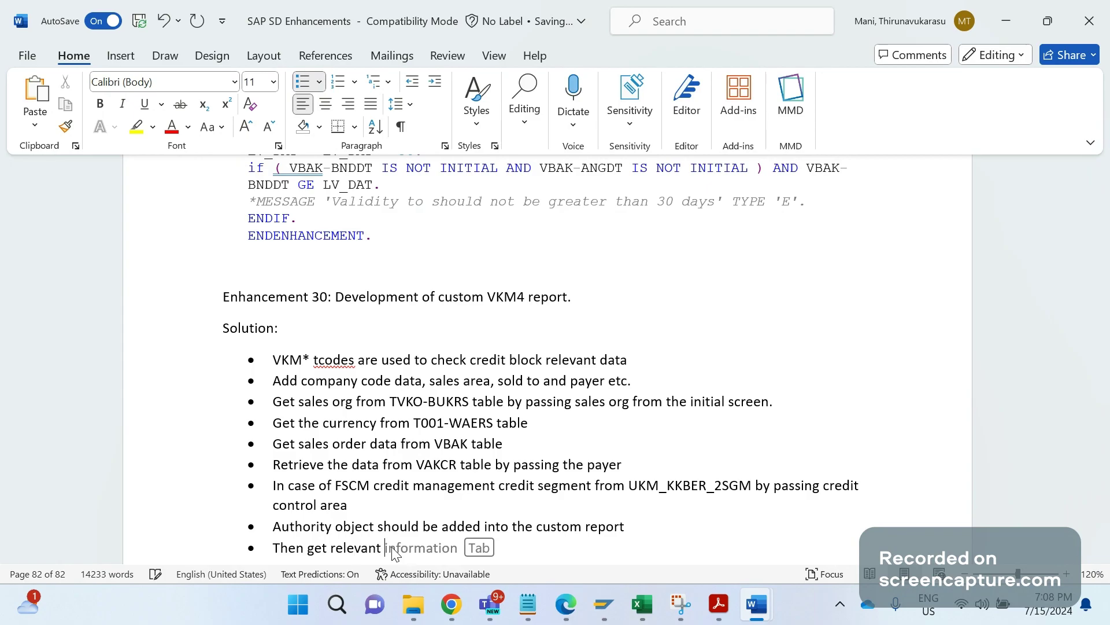
pyautogui.write('rolse f')
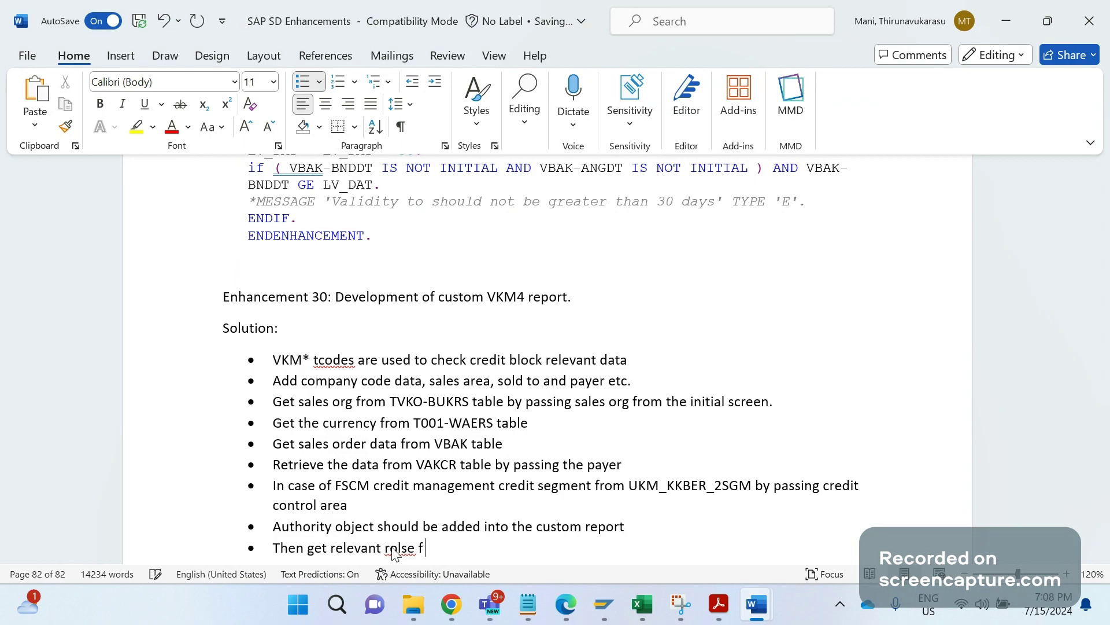
pyautogui.press('BackSpace')
pyautogui.press('BackSpace')
pyautogui.press('BackSpace')
pyautogui.press('BackSpace')
pyautogui.press('BackSpace')
pyautogui.press('BackSpace')
pyautogui.write('es')
pyautogui.write('from business')
# - Add a tenth Solution bullet reading "Share those roles and authority object, report information to security team."
pyautogui.press('Return')
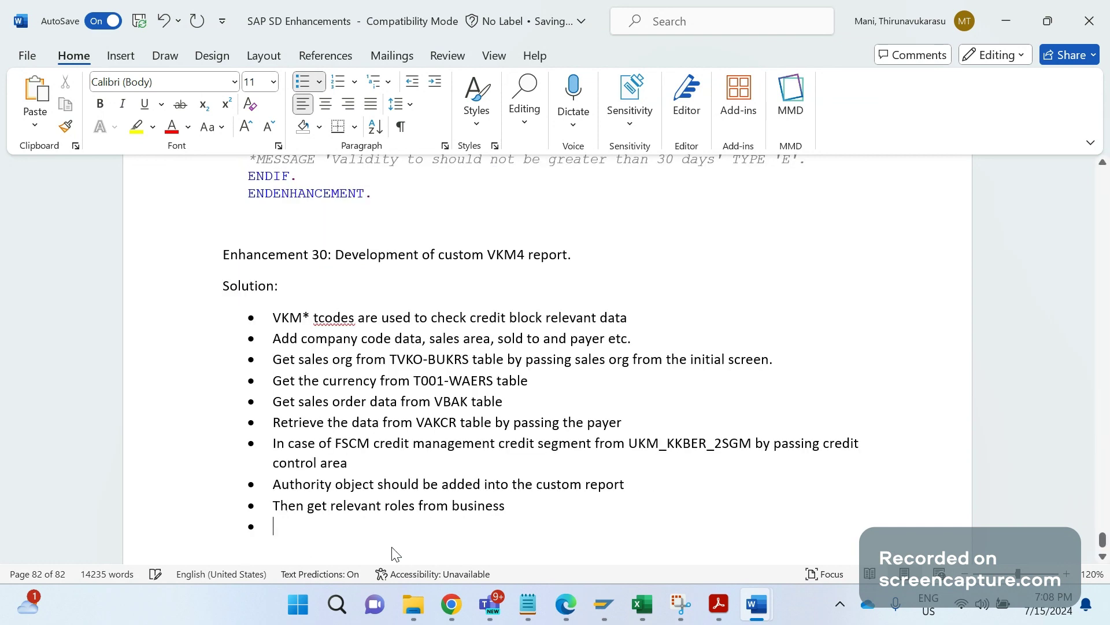
pyautogui.write('Share those rolse')
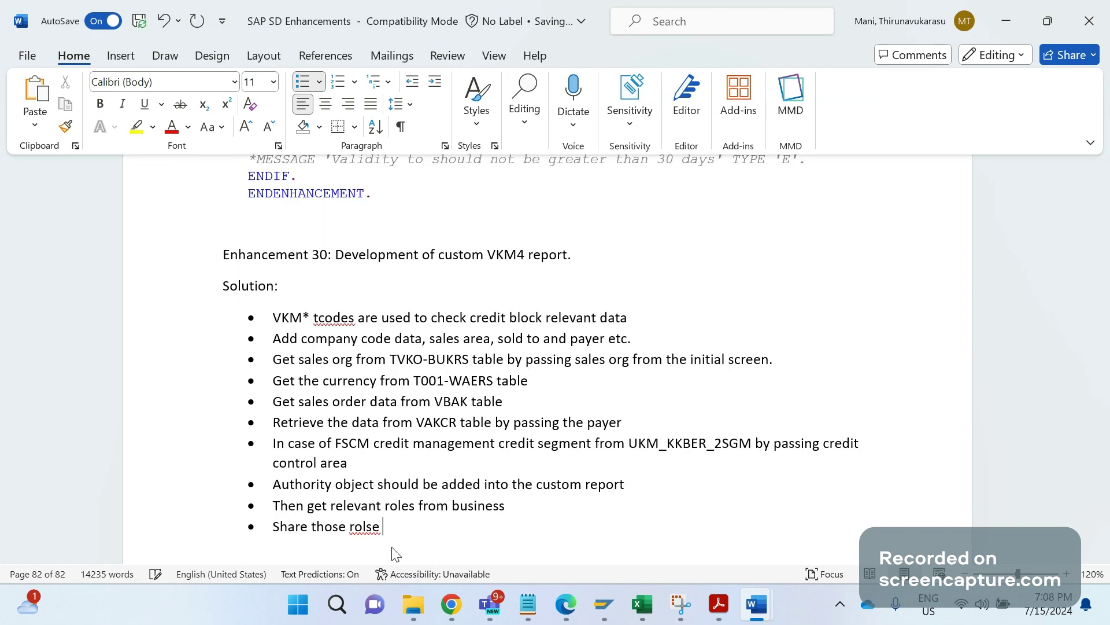
pyautogui.press('BackSpace')
pyautogui.write('and authori')
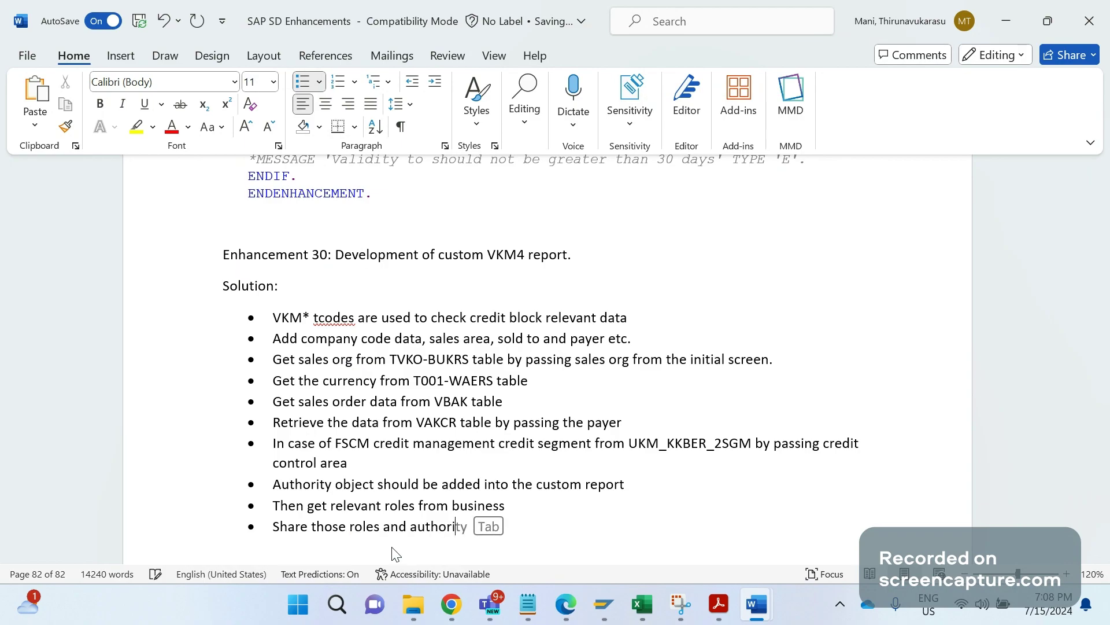
pyautogui.press('Tab')
pyautogui.write('object, report inof')
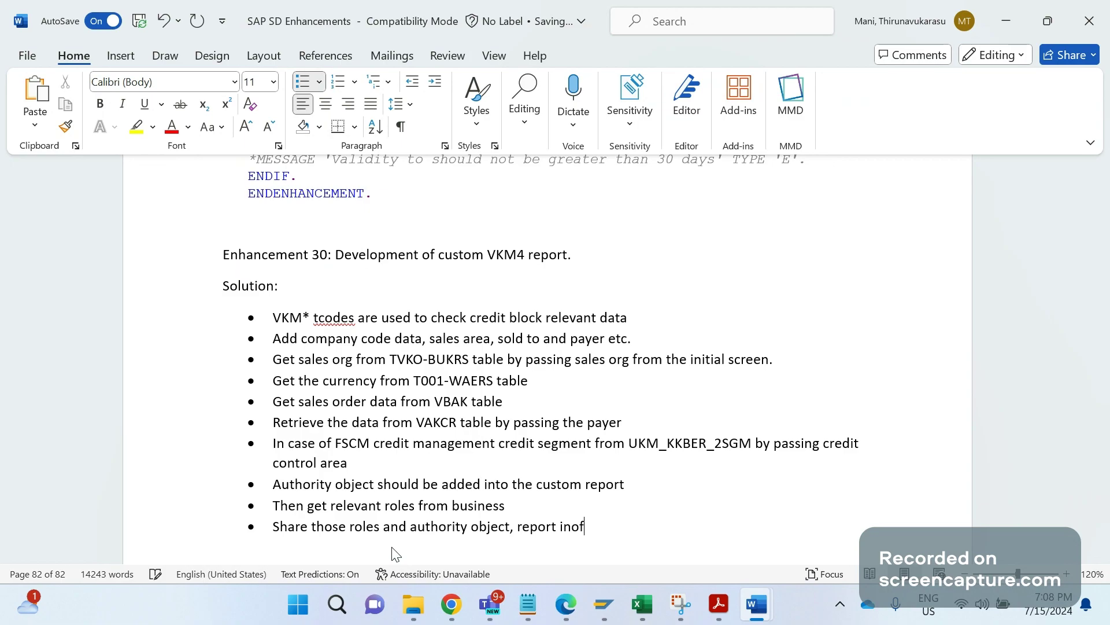
pyautogui.write('rmaiont')
pyautogui.press('BackSpace')
pyautogui.press('BackSpace')
pyautogui.press('BackSpace')
pyautogui.press('BackSpace')
pyautogui.press('BackSpace')
pyautogui.press('BackSpace')
pyautogui.press('BackSpace')
pyautogui.press('BackSpace')
pyautogui.press('BackSpace')
pyautogui.write('formaiton')
pyautogui.write(' to ')
pyautogui.write('sec')
pyautogui.write('urity team')
pyautogui.write('.')
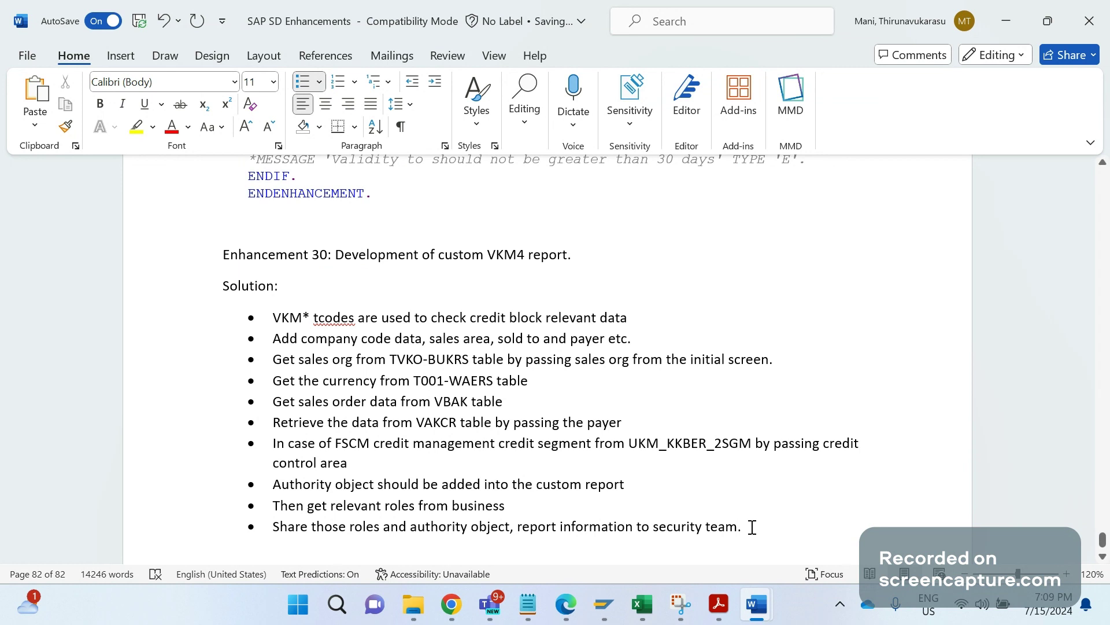
# - Review the Solution bullets for Enhancement 30, highlighting the three authorization bullets and the seven bullets on report data and source tables
pyautogui.moveTo(752, 528); pyautogui.dragTo(436, 489)
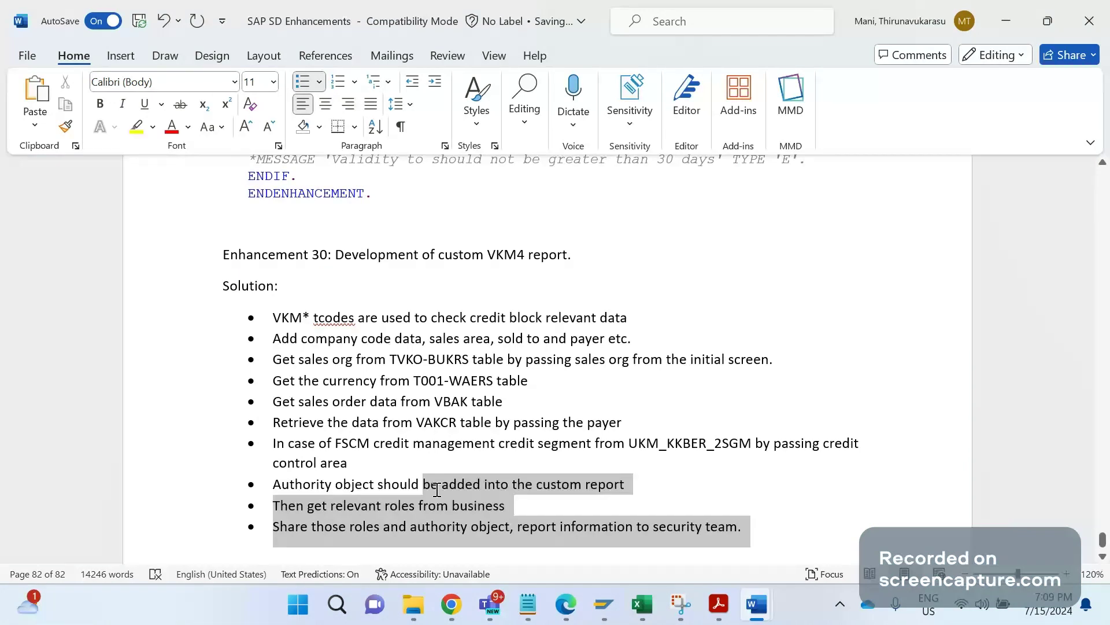
pyautogui.click(751, 520)
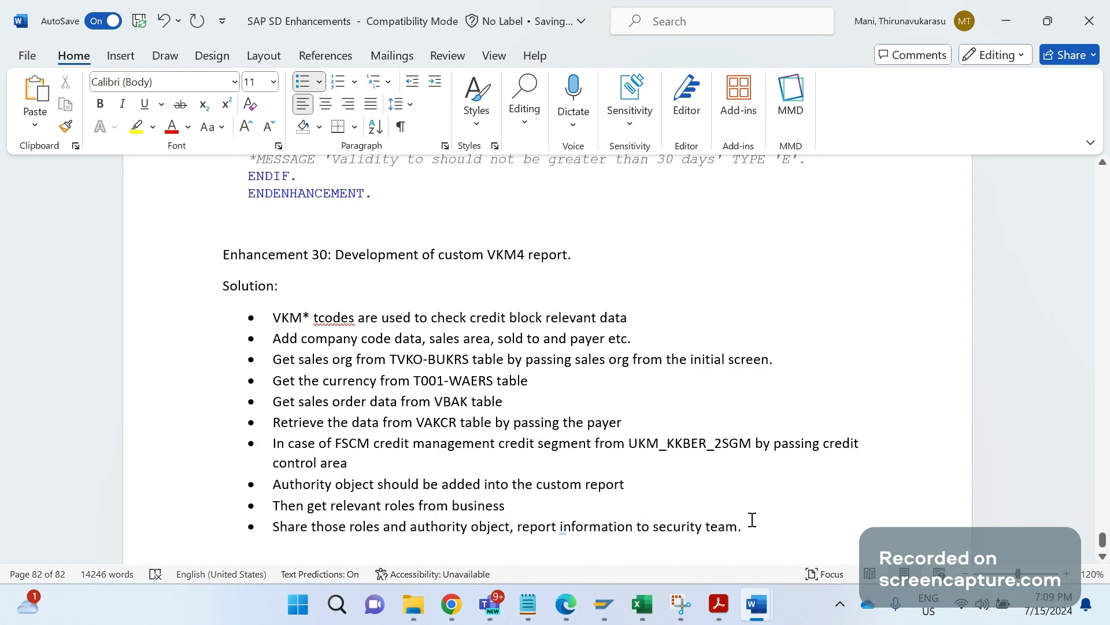
pyautogui.moveTo(752, 519); pyautogui.dragTo(282, 489)
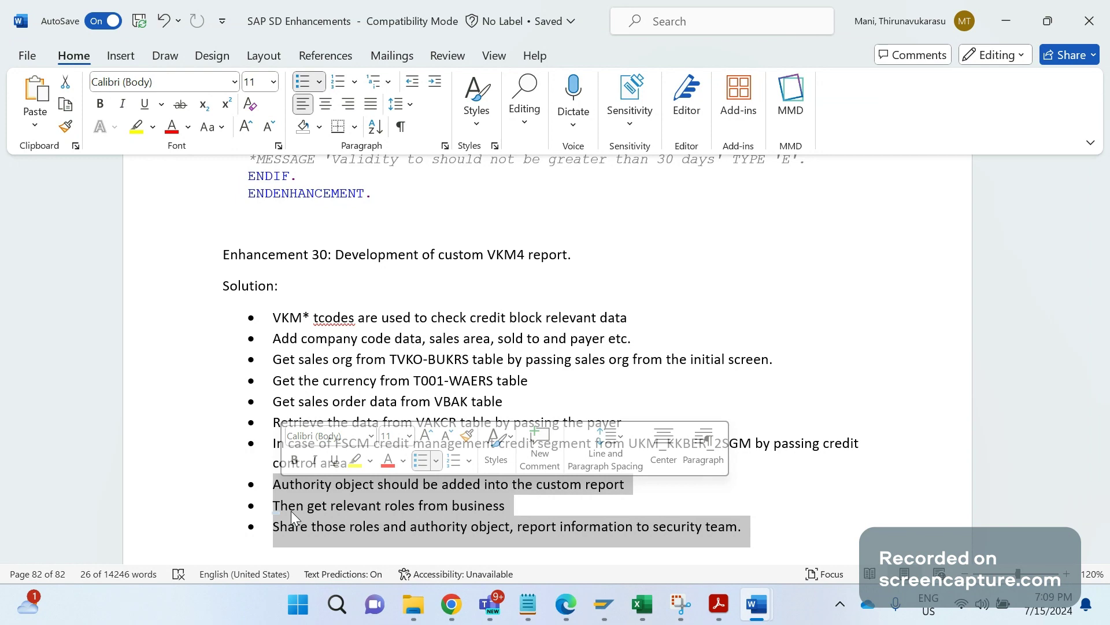
pyautogui.click(345, 359)
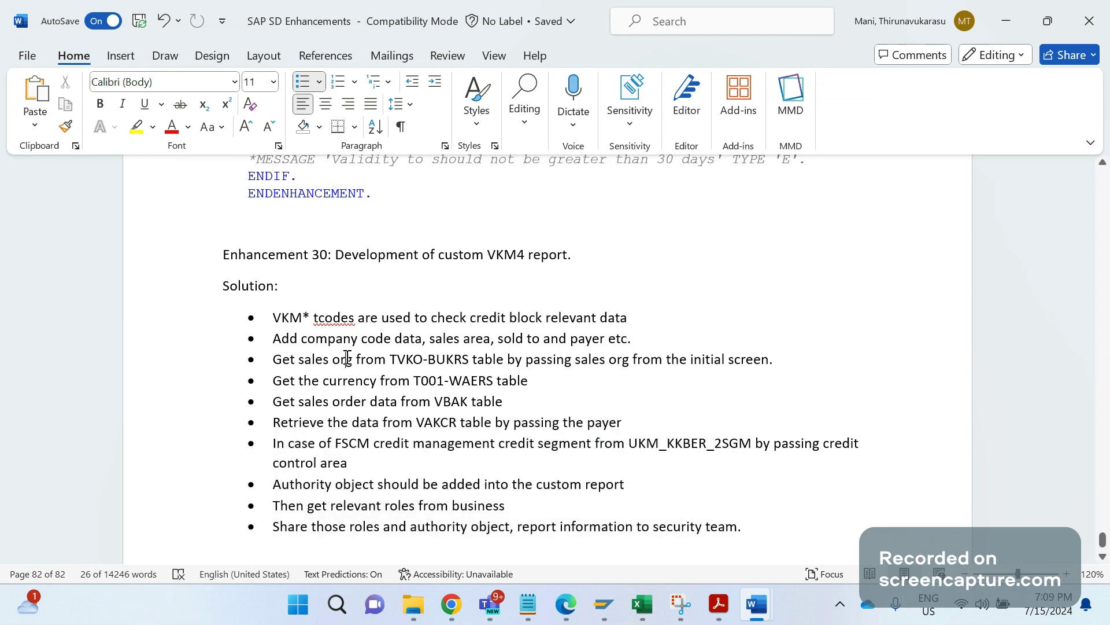
pyautogui.moveTo(362, 466); pyautogui.dragTo(273, 318)
# - Switch to SAP and compare the credit and document selection fields of the custom and standard SD Documents screens
pyautogui.click(607, 613)
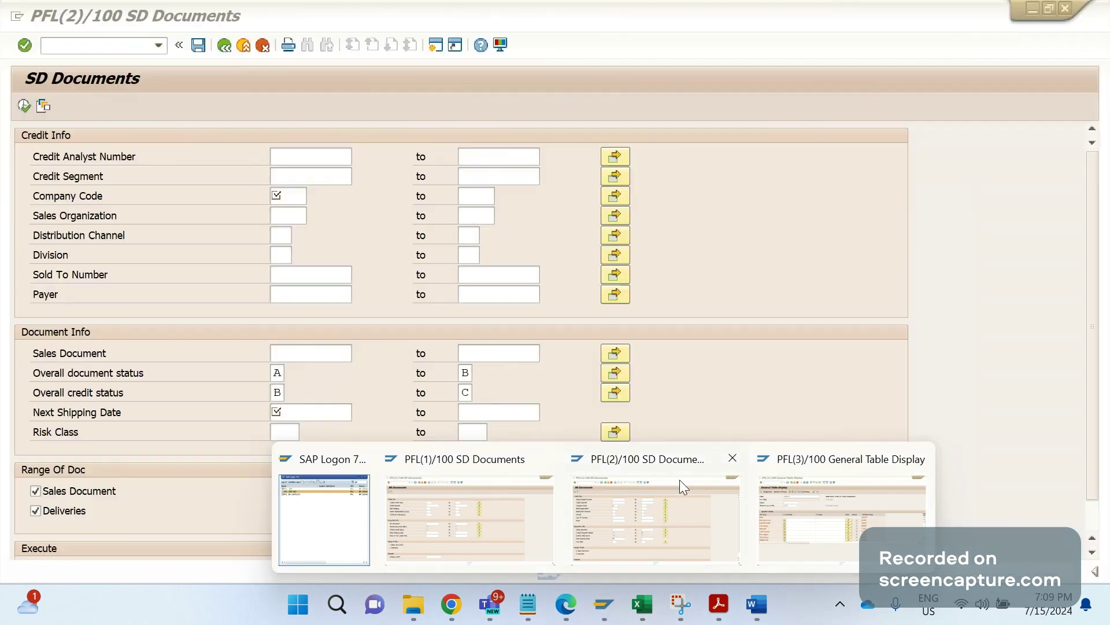
pyautogui.click(680, 481)
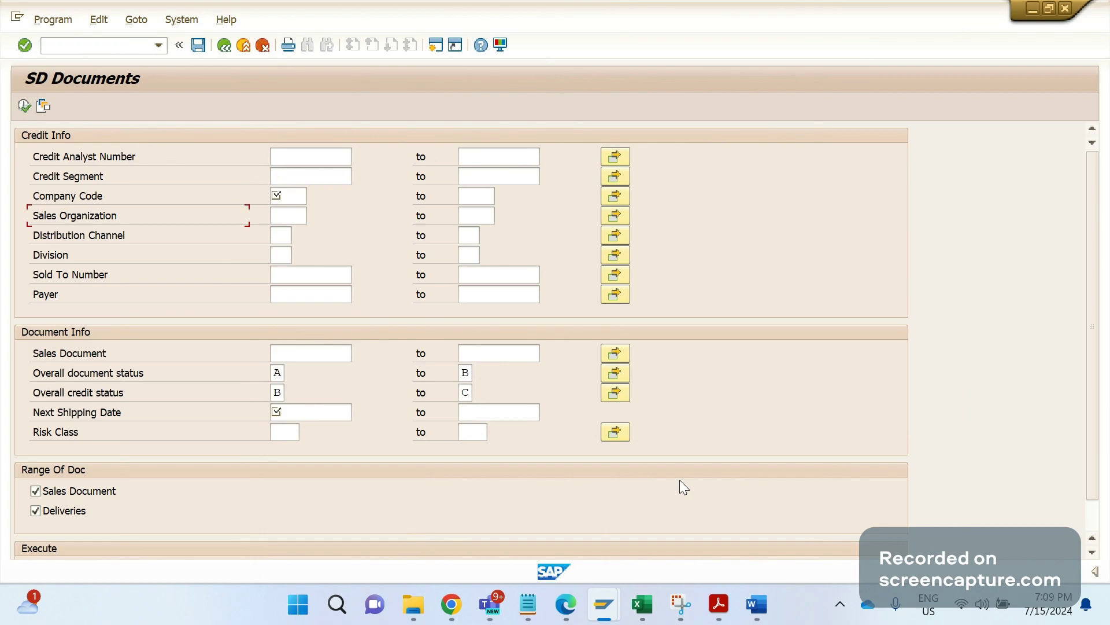
pyautogui.rightClick(604, 604)
pyautogui.rightClick(458, 480)
pyautogui.click(614, 606)
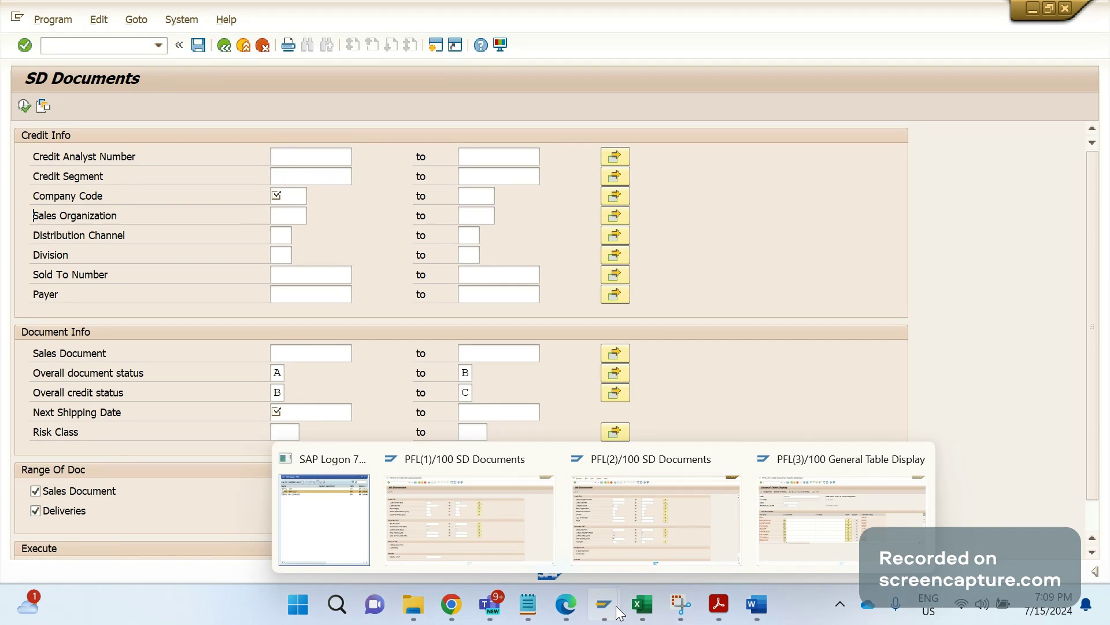
pyautogui.click(458, 509)
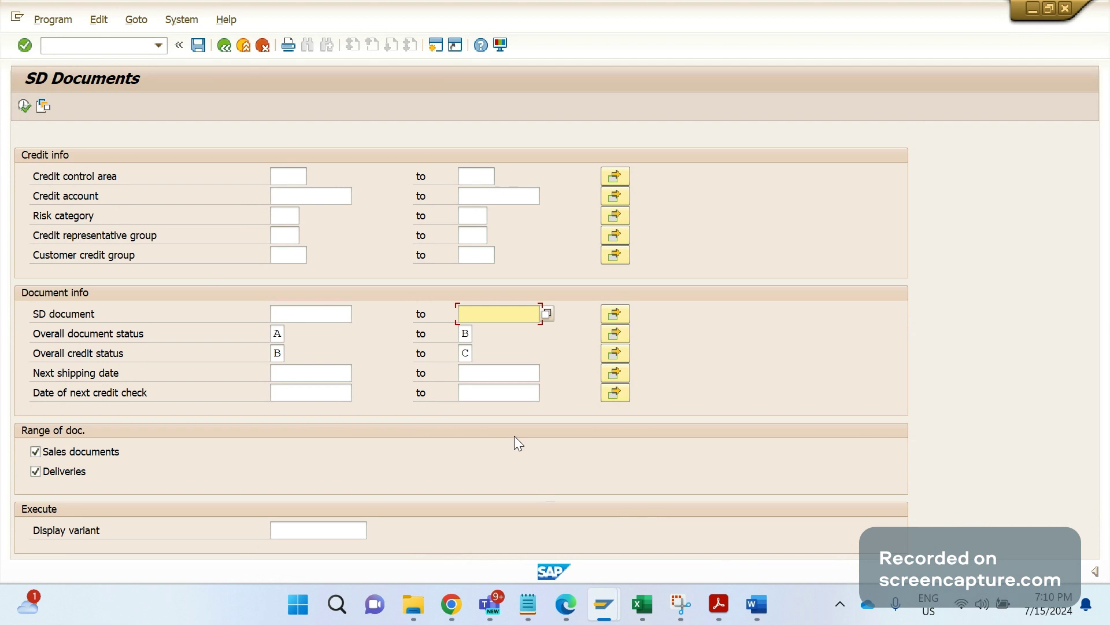
pyautogui.moveTo(618, 591)
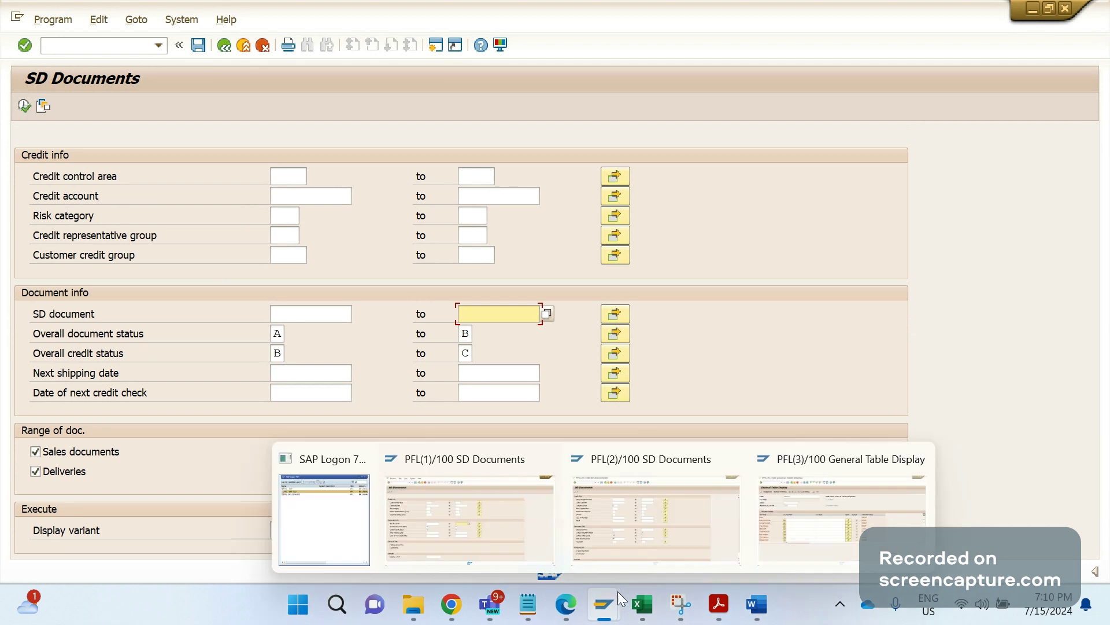
pyautogui.click(620, 523)
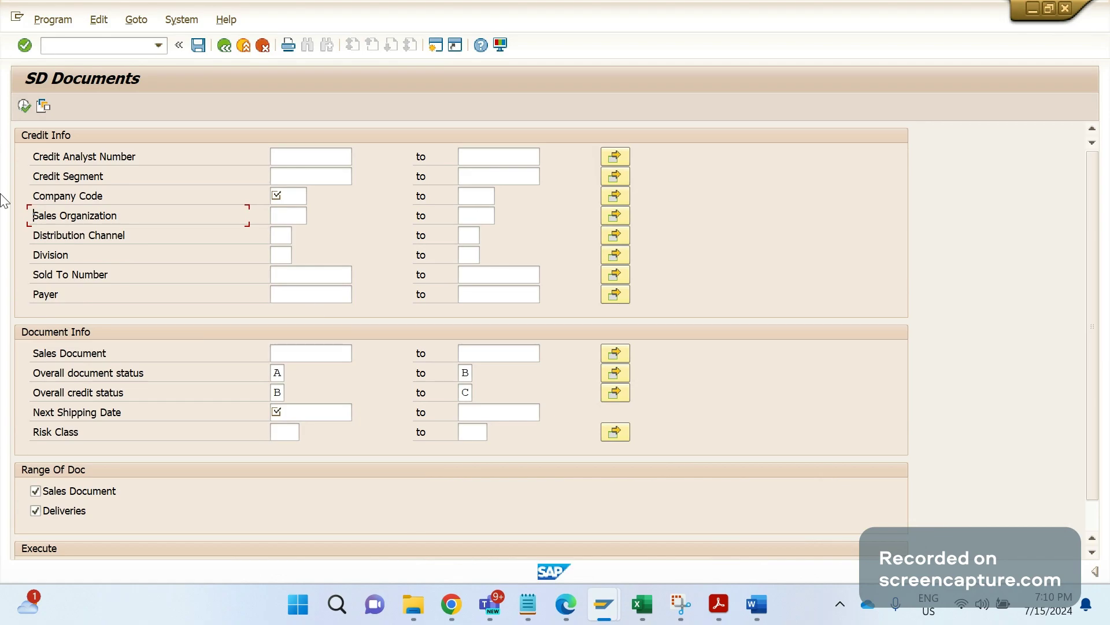
# - Check the Solution bullets in the Word document against the custom SD Documents selection screen in SAP
pyautogui.hotkey('alt', 'Tab')
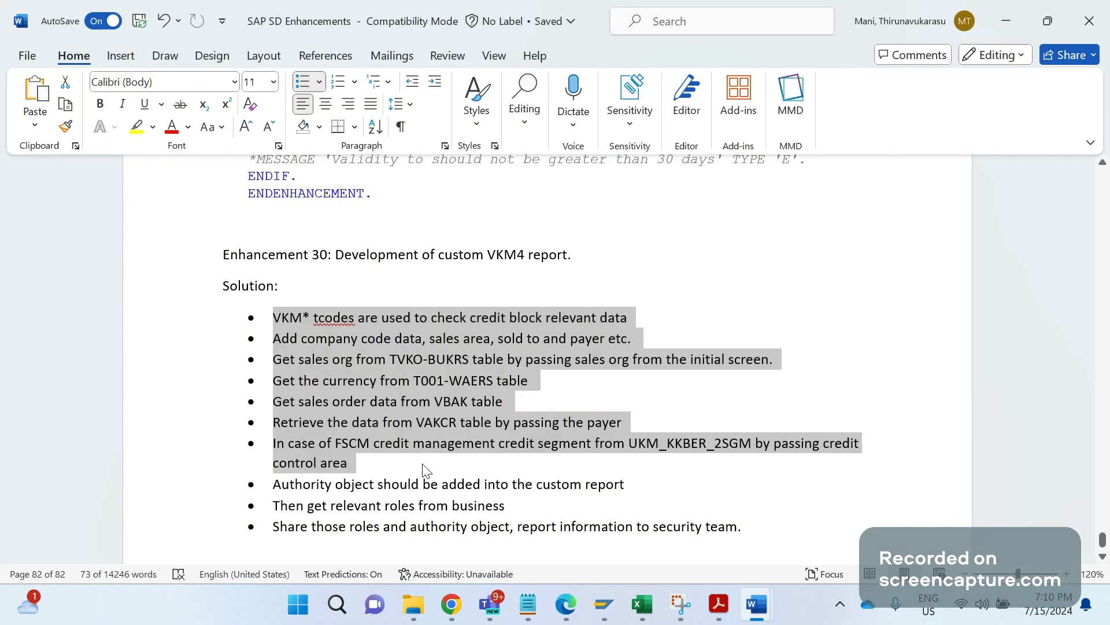
pyautogui.click(424, 464)
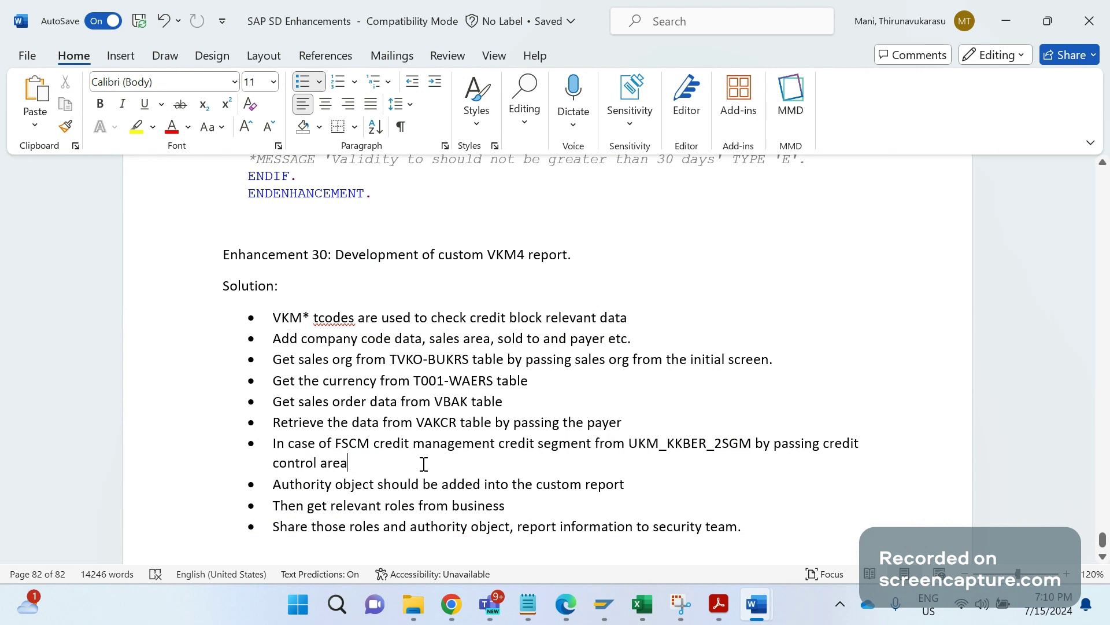
pyautogui.hotkey('alt', 'Tab')
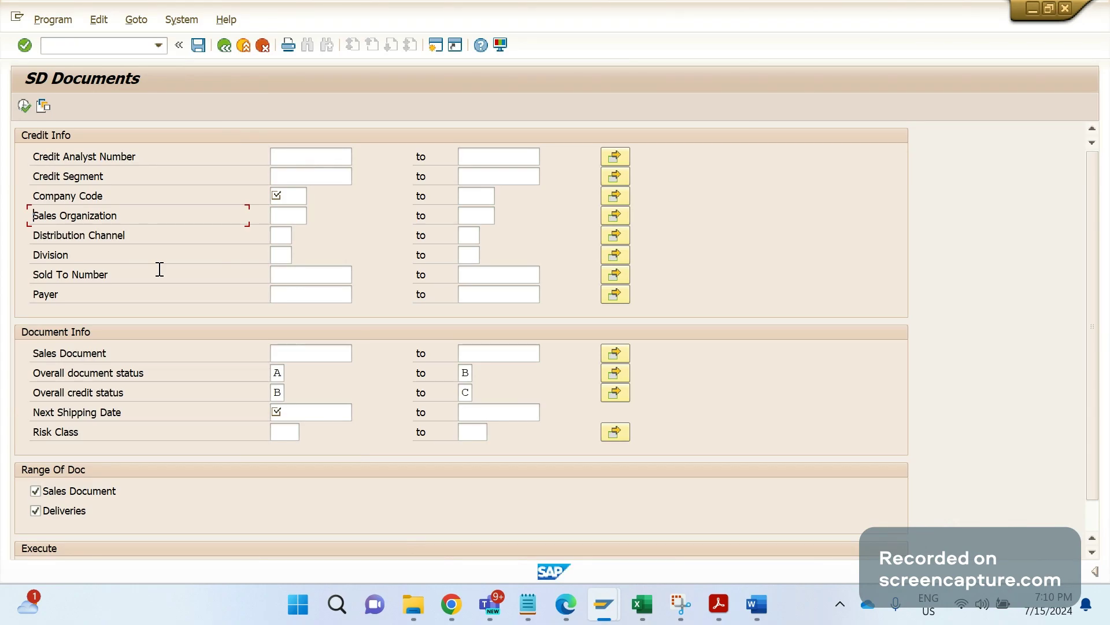
pyautogui.hotkey('alt', 'Tab')
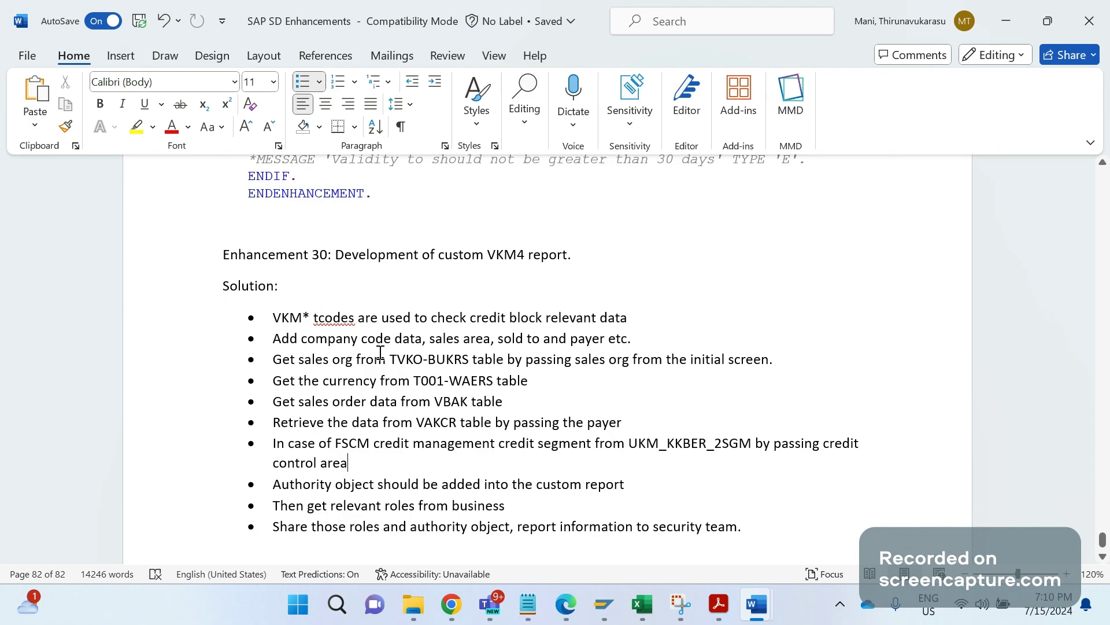
pyautogui.hotkey('alt', 'Tab')
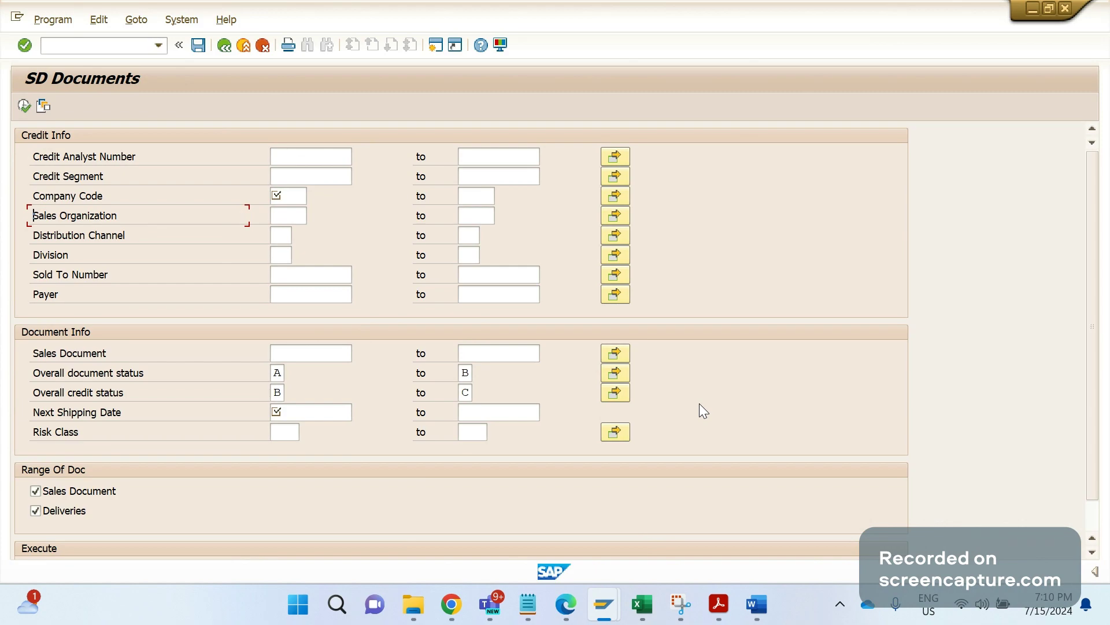
pyautogui.hotkey('alt', 'Tab')
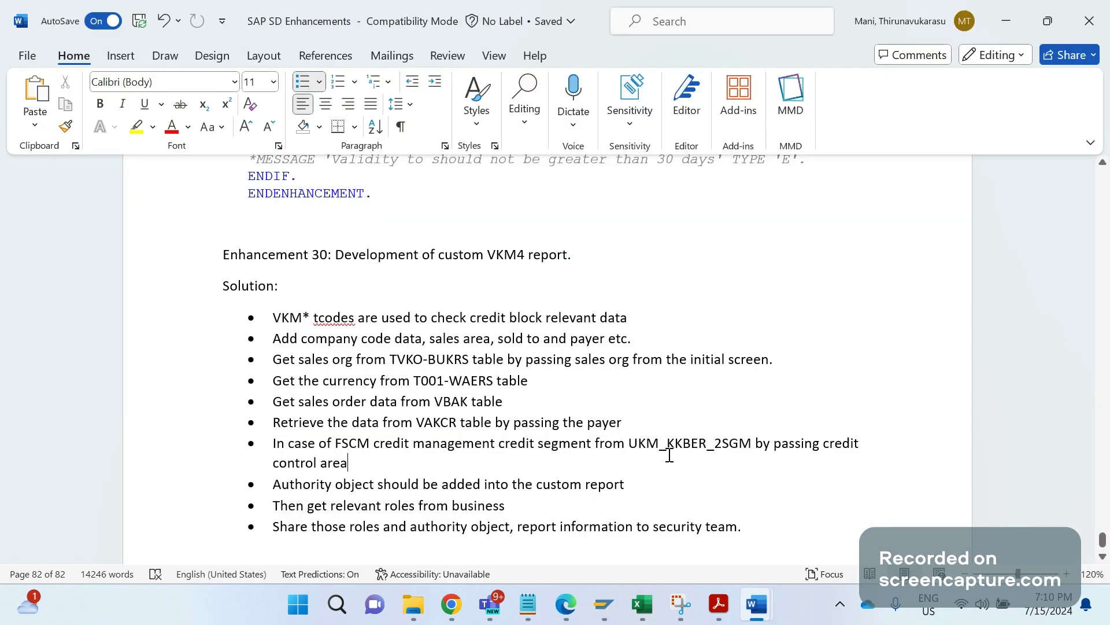
pyautogui.rightClick(668, 453)
pyautogui.press('Escape')
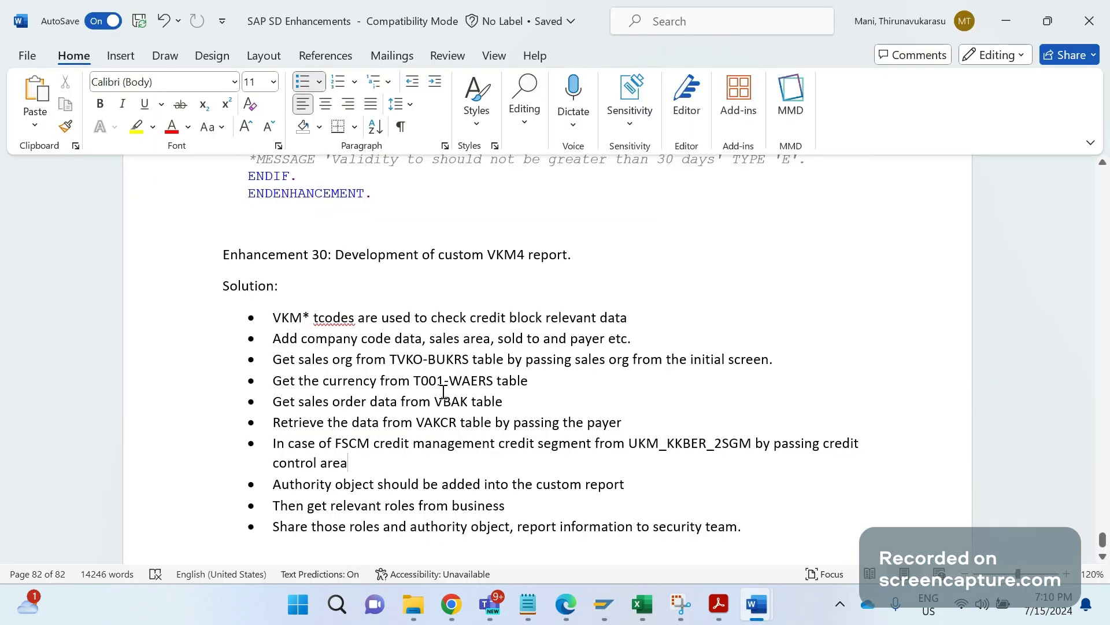